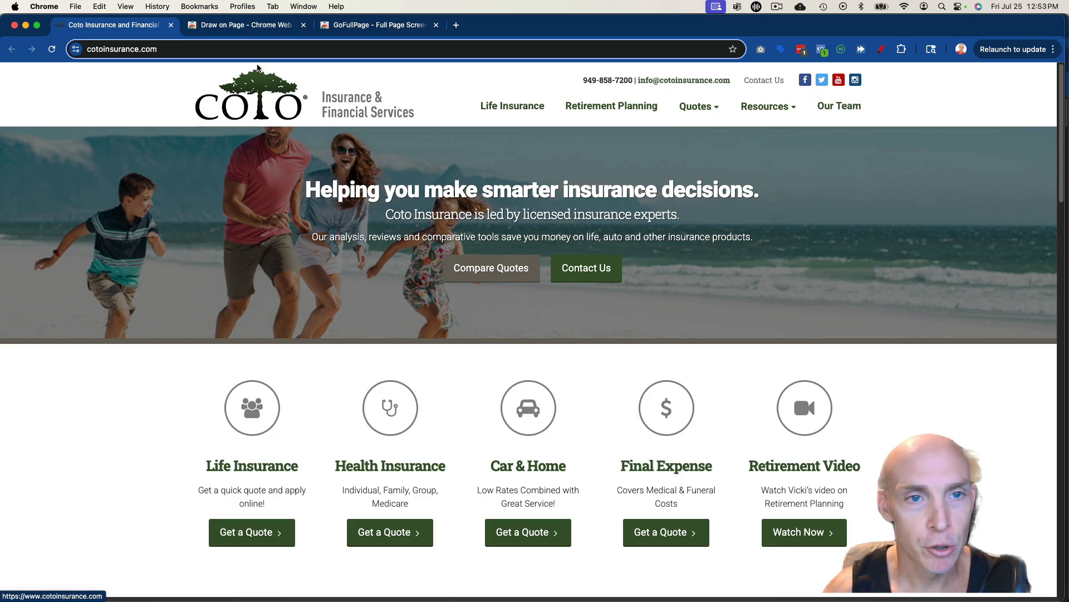
- Check the Chrome Web Store listings for GoFullPage and Draw on Page and return to the Coto Insurance homepage
click(374, 24)
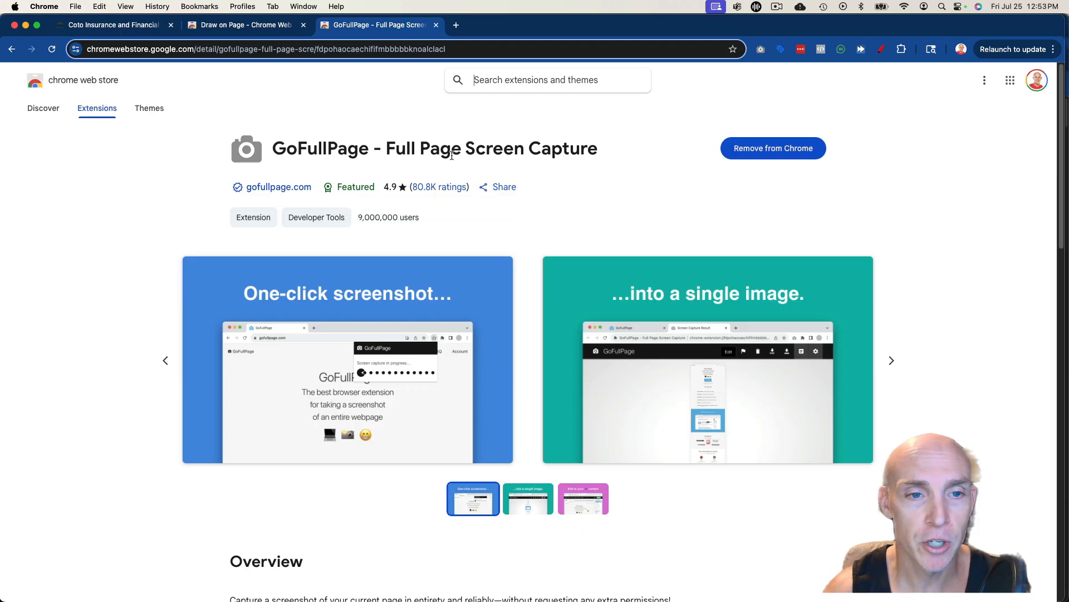
click(244, 24)
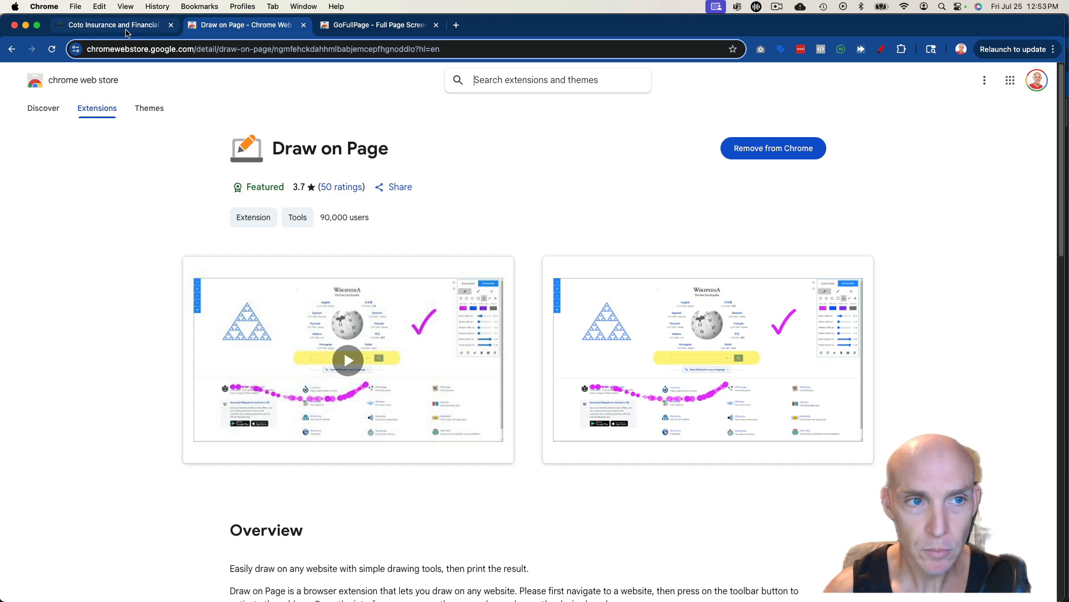
click(126, 26)
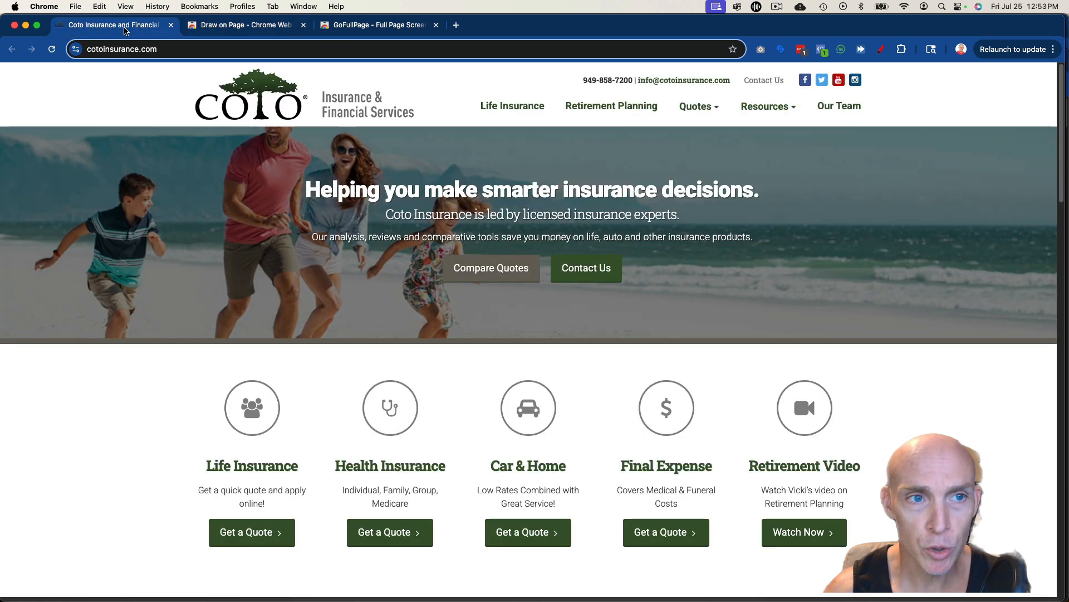
- Capture the entire Coto Insurance homepage with GoFullPage and open the capture for editing
click(761, 50)
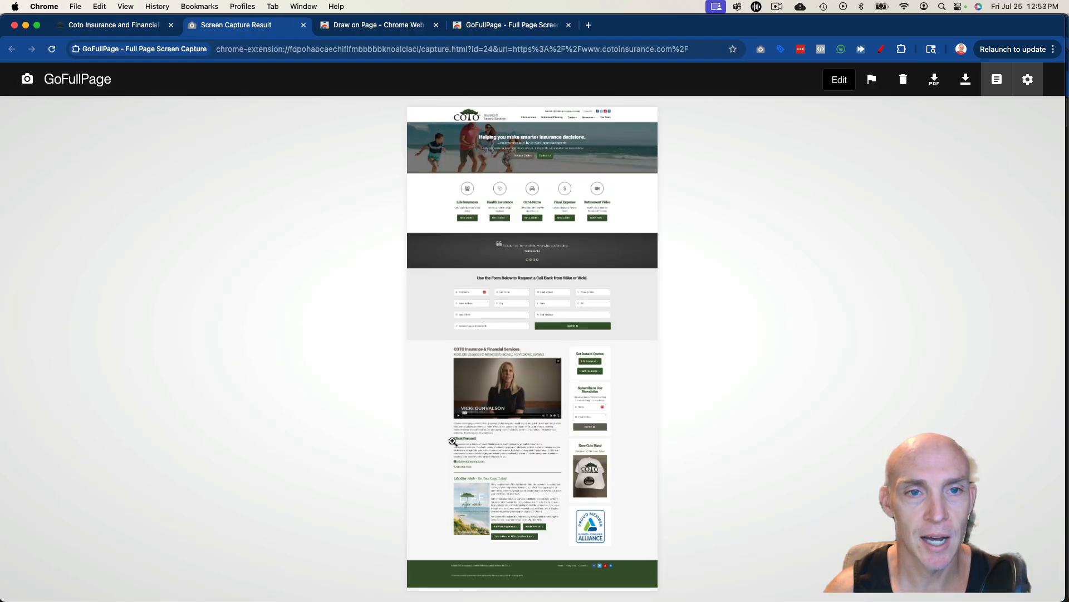
click(494, 177)
click(495, 177)
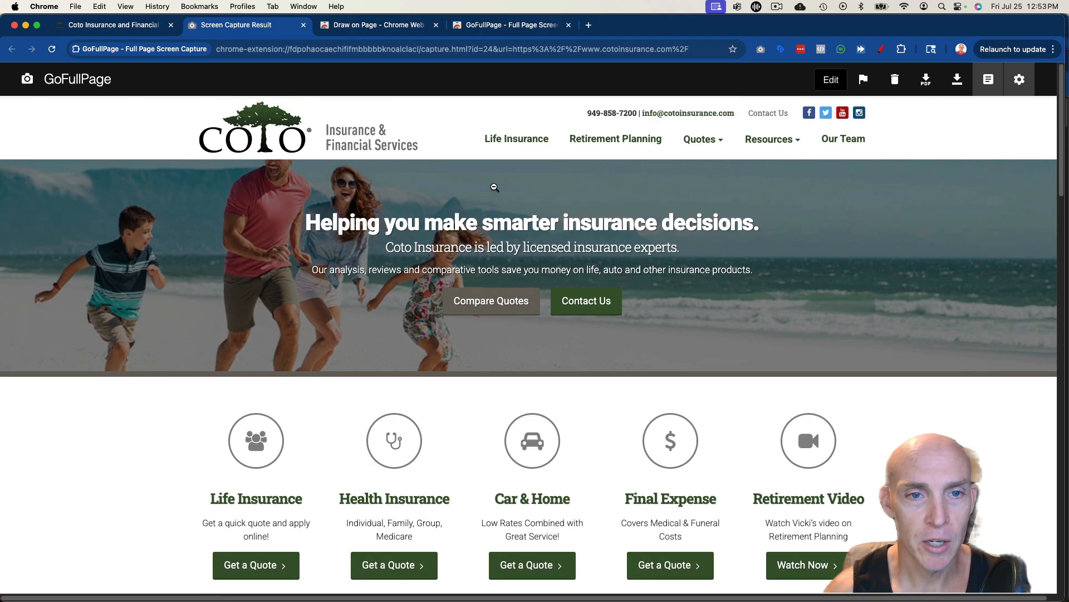
click(831, 80)
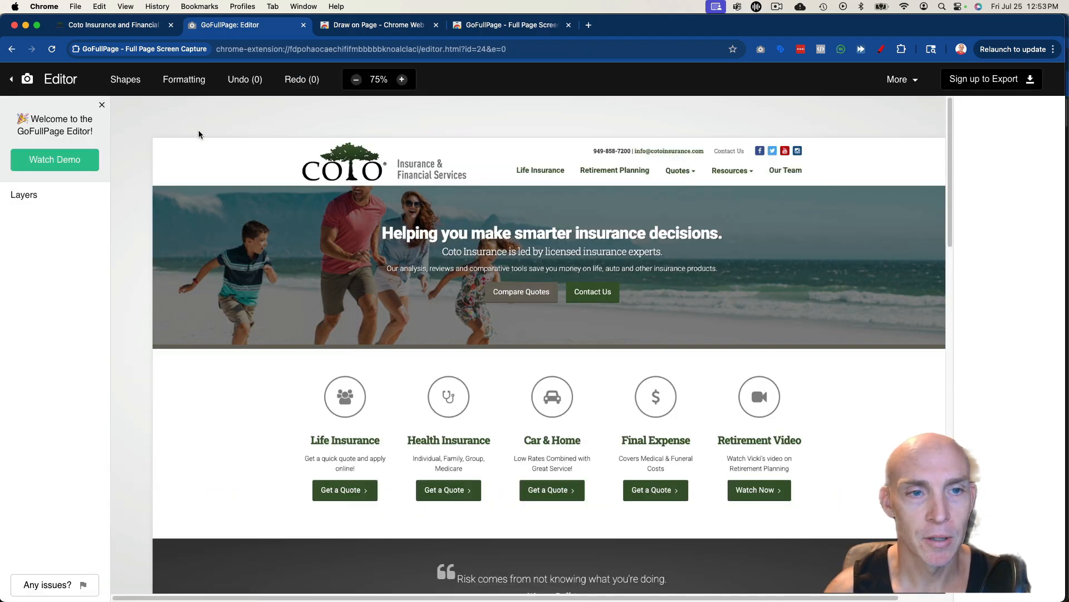
- Add a rectangle to the screenshot and place it over the COTO logo, about 231 by 101 in size
click(125, 79)
click(146, 105)
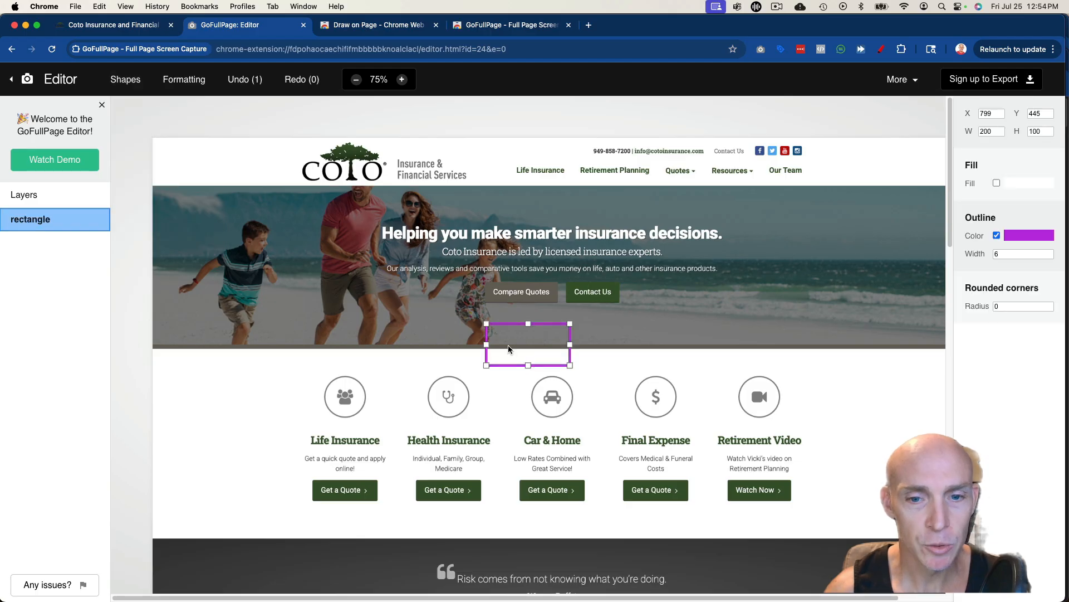
drag(508, 345, 344, 142)
- Hide the COTO logo by giving the rectangle a near-white FAFAFA outline and a white FFFFFF fill
click(1013, 235)
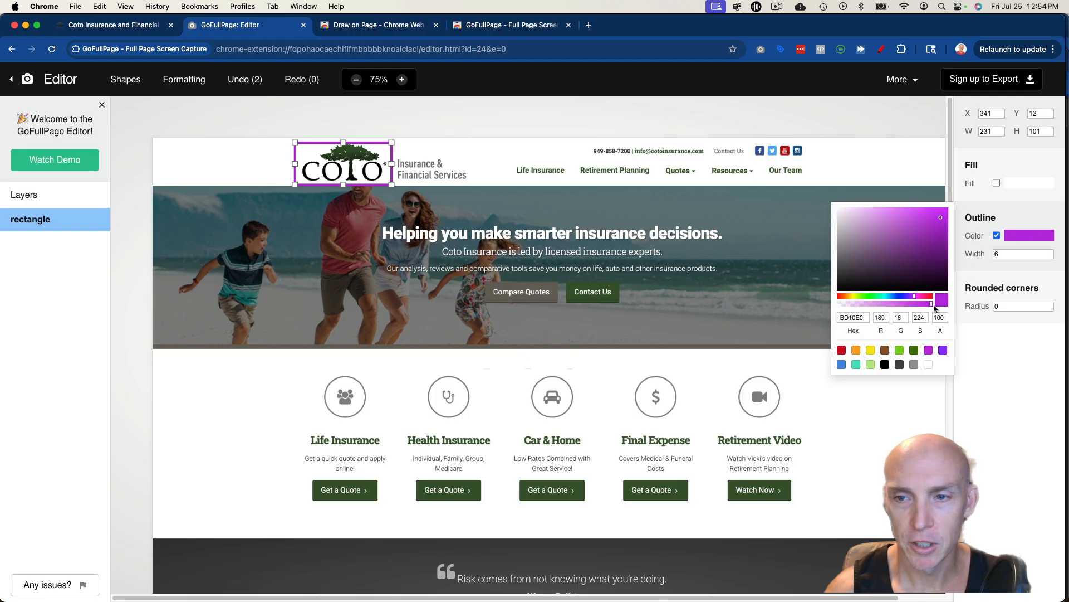
drag(857, 218, 840, 209)
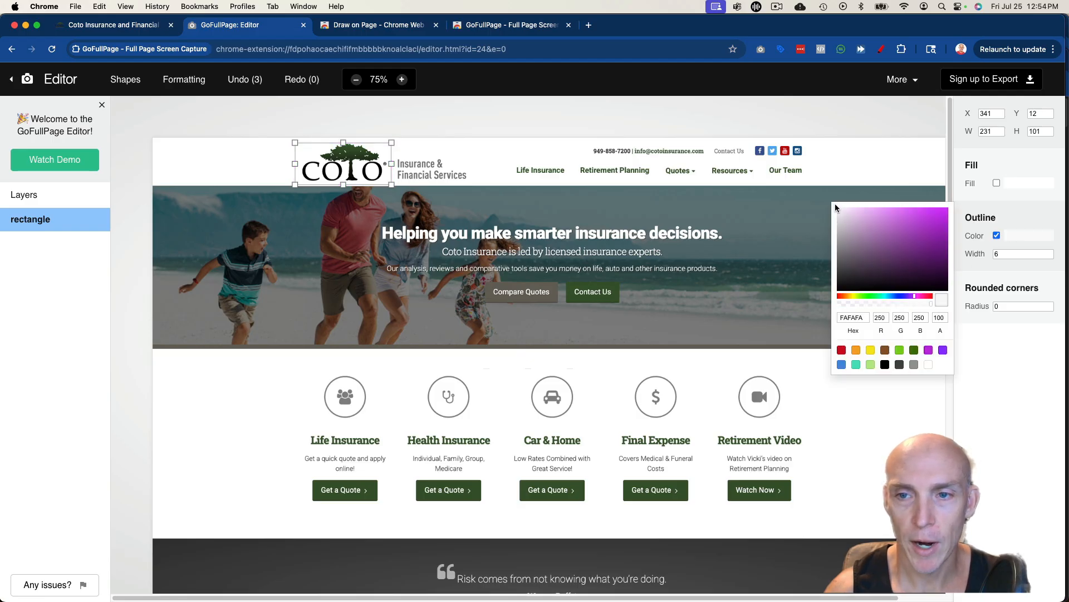
click(996, 184)
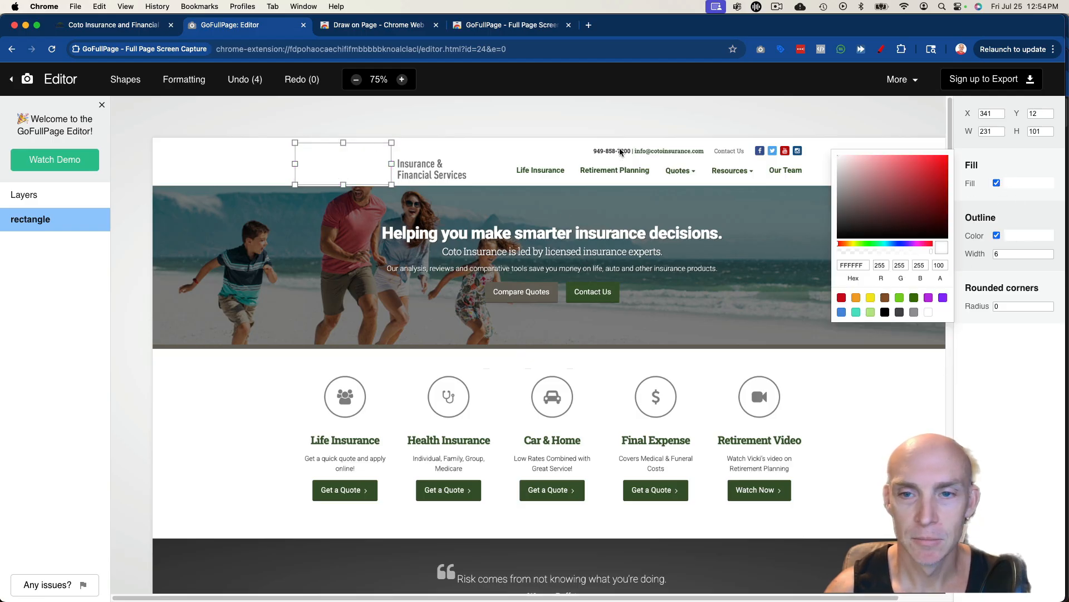
click(618, 122)
- Crop the screenshot to a width of about 1899 pixels
click(184, 79)
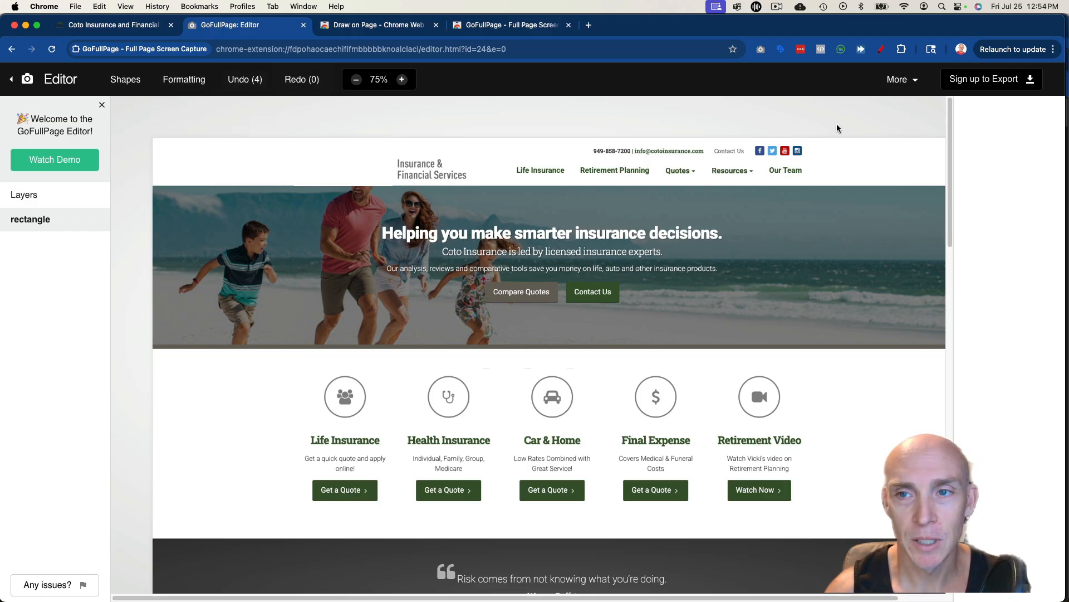
click(901, 79)
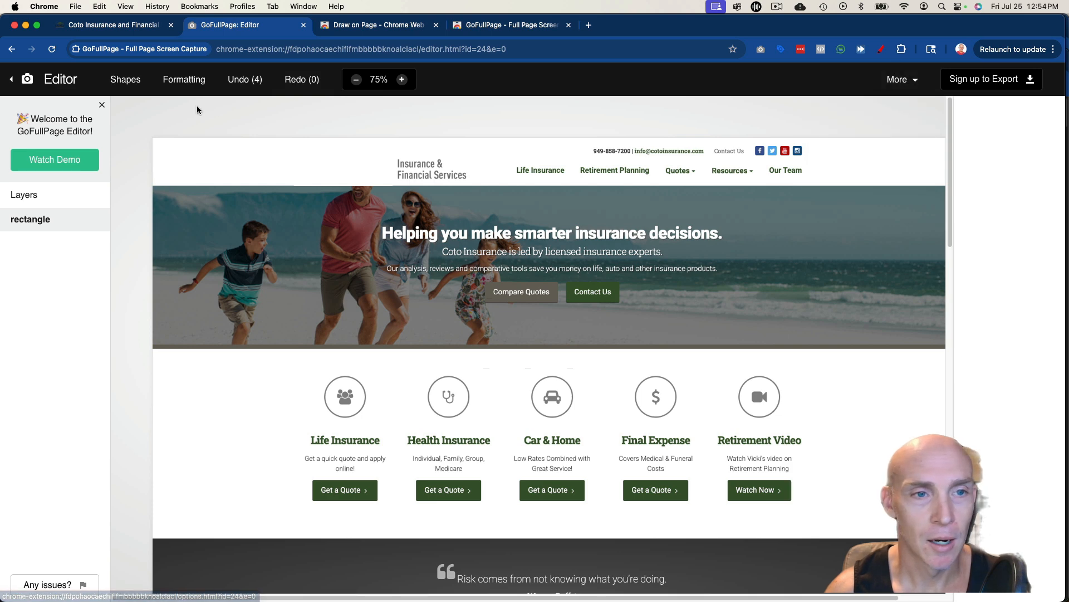
mouse_move(180, 84)
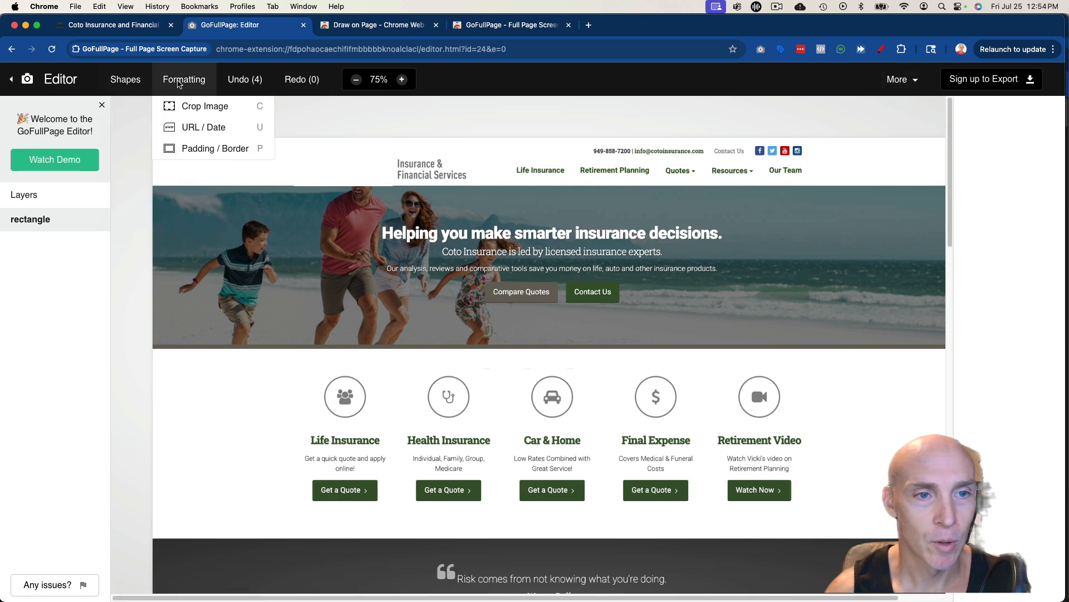
click(234, 112)
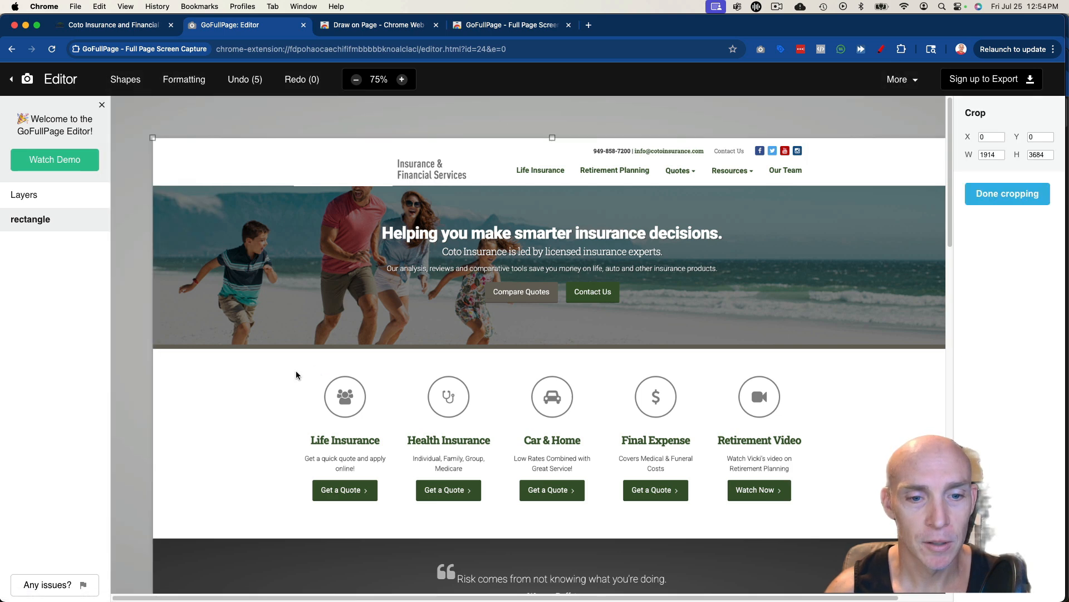
mouse_move(296, 372)
mouse_down()
mouse_move(400, 372)
mouse_move(296, 373)
mouse_up()
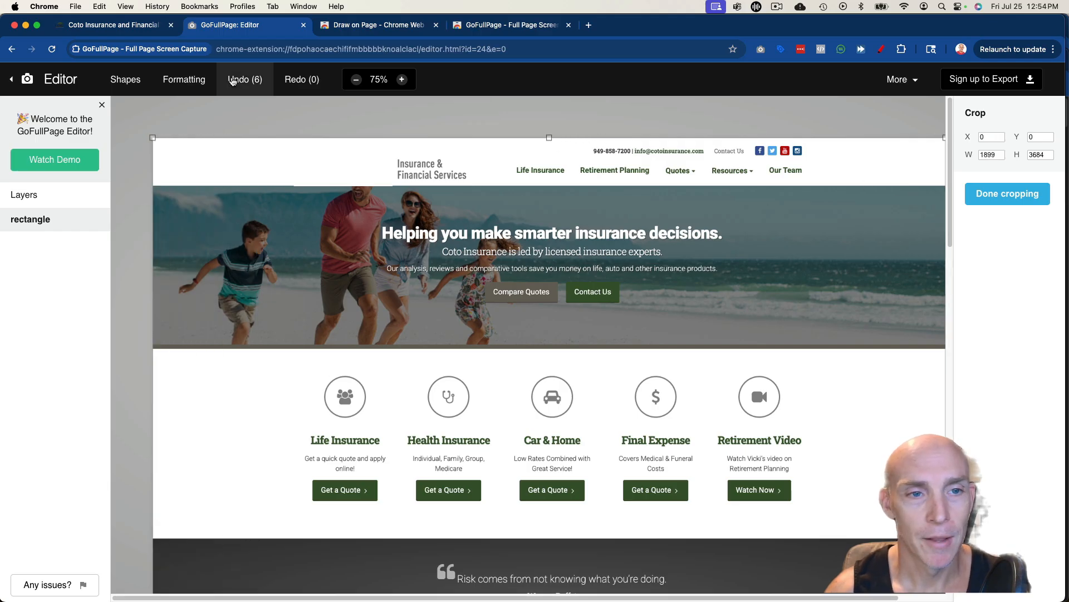
click(173, 82)
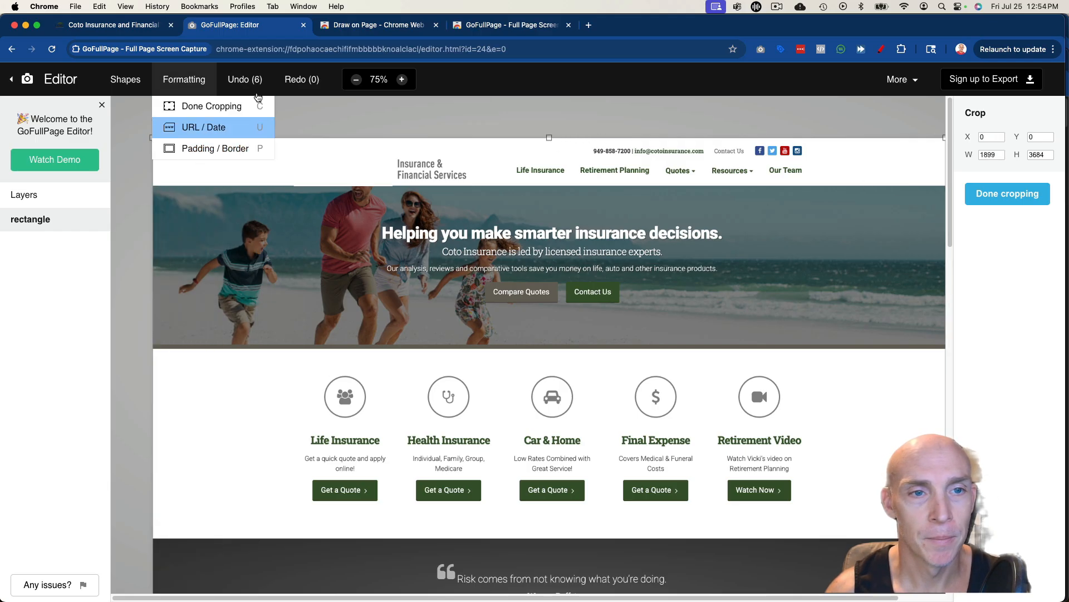
- Add a text box and place it in the page header beside the covered logo, undoing the accidental crop change
click(131, 79)
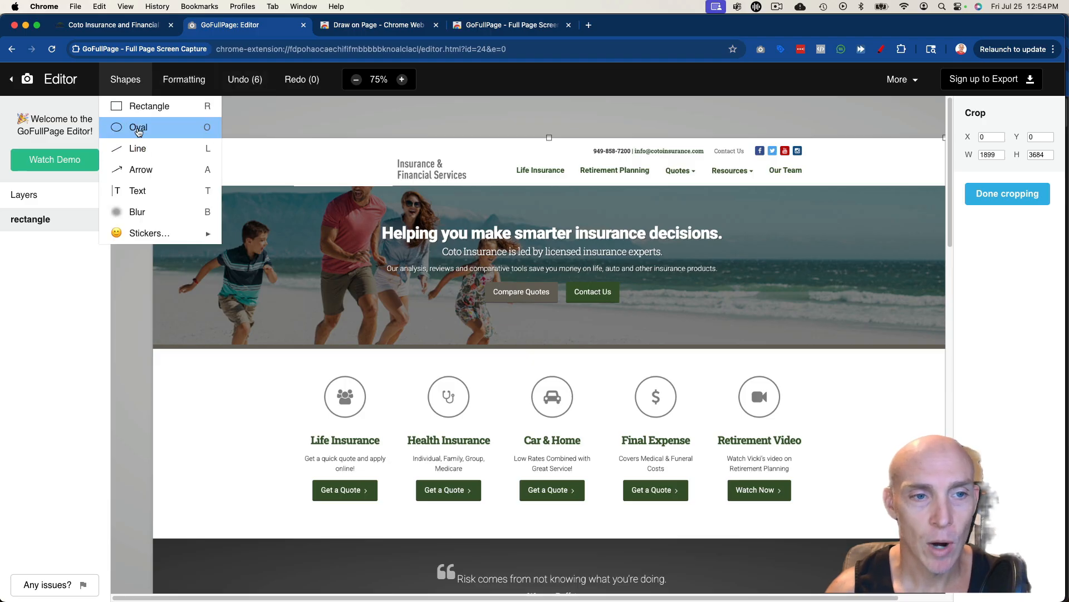
click(138, 190)
mouse_move(510, 333)
mouse_down()
mouse_move(486, 322)
mouse_move(543, 321)
mouse_move(504, 323)
mouse_up()
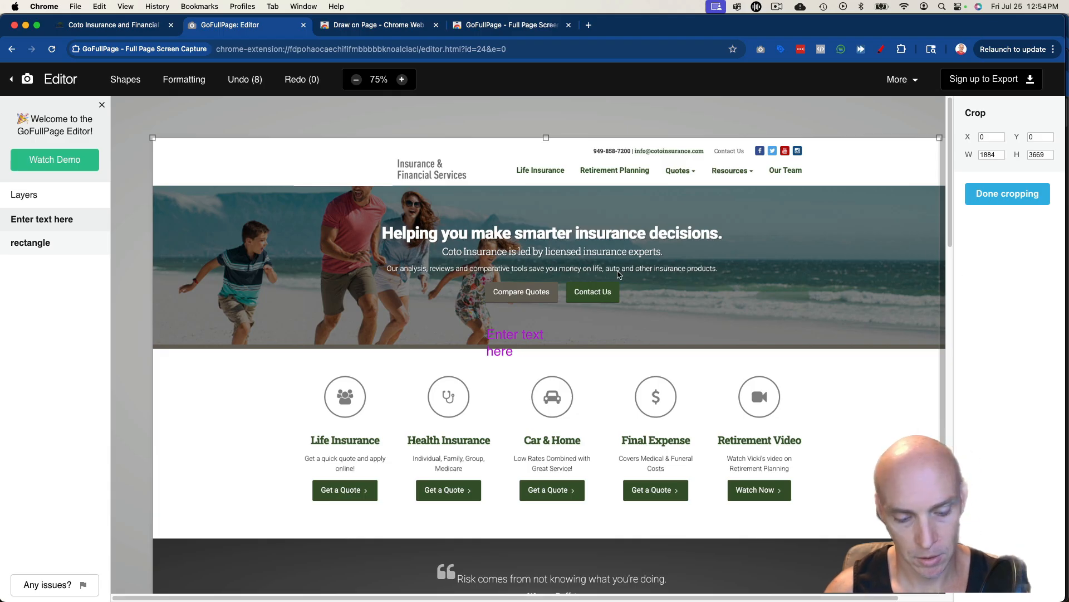
key(super+z)
click(500, 344)
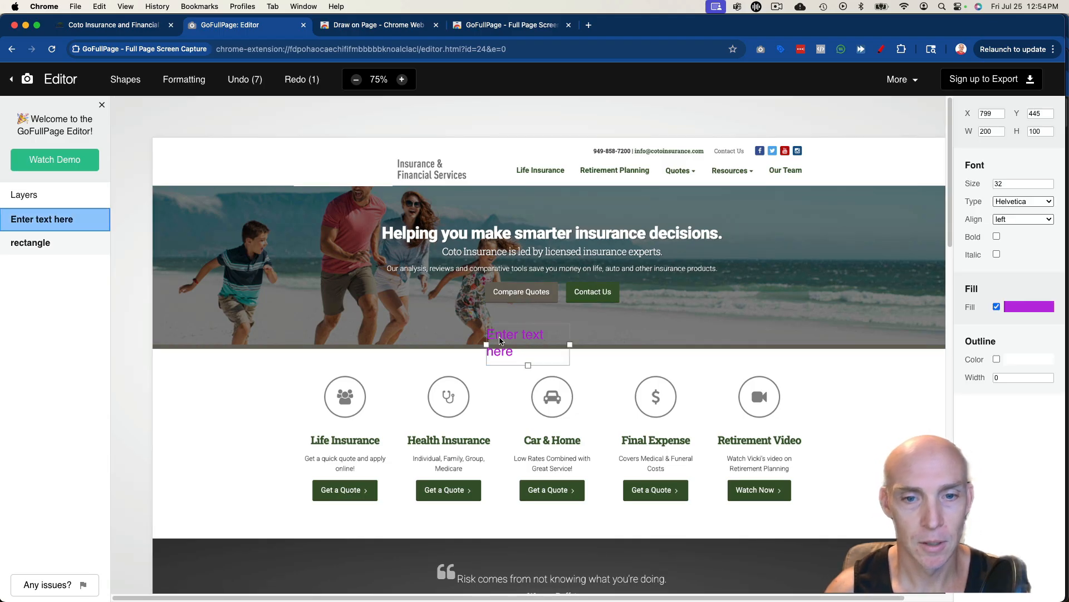
drag(501, 344, 283, 162)
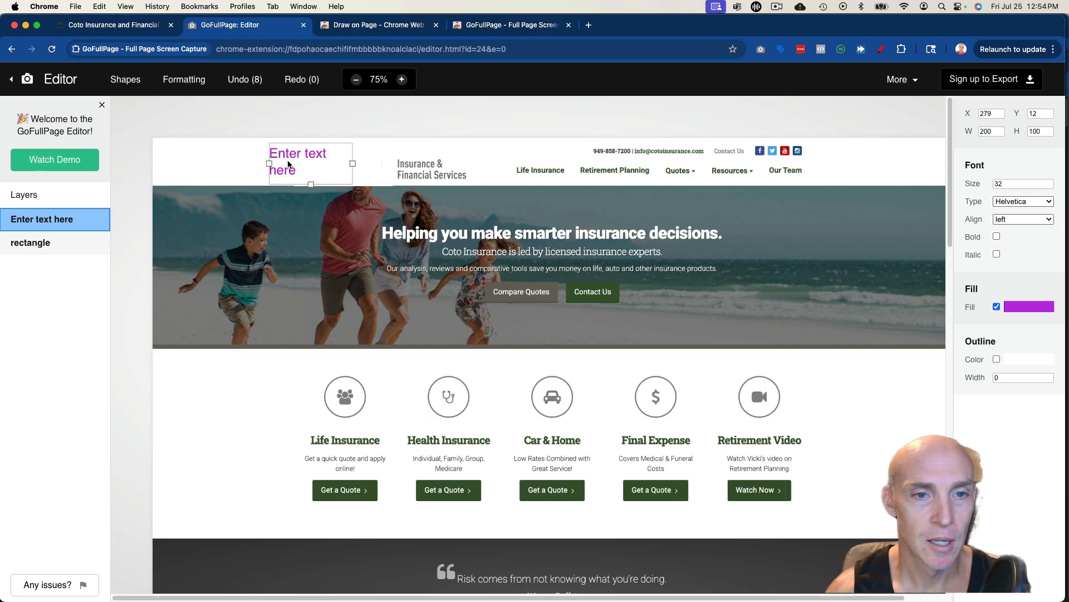
- Replace the placeholder text in the header text box with "my logo"
double_click(288, 162)
text(Joes logo)
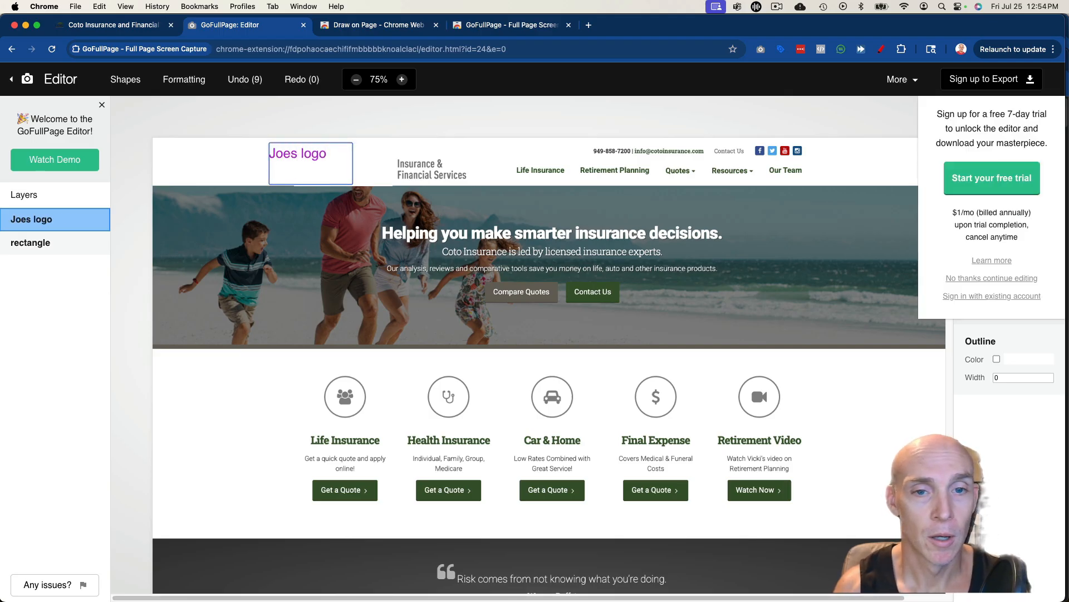
double_click(280, 158)
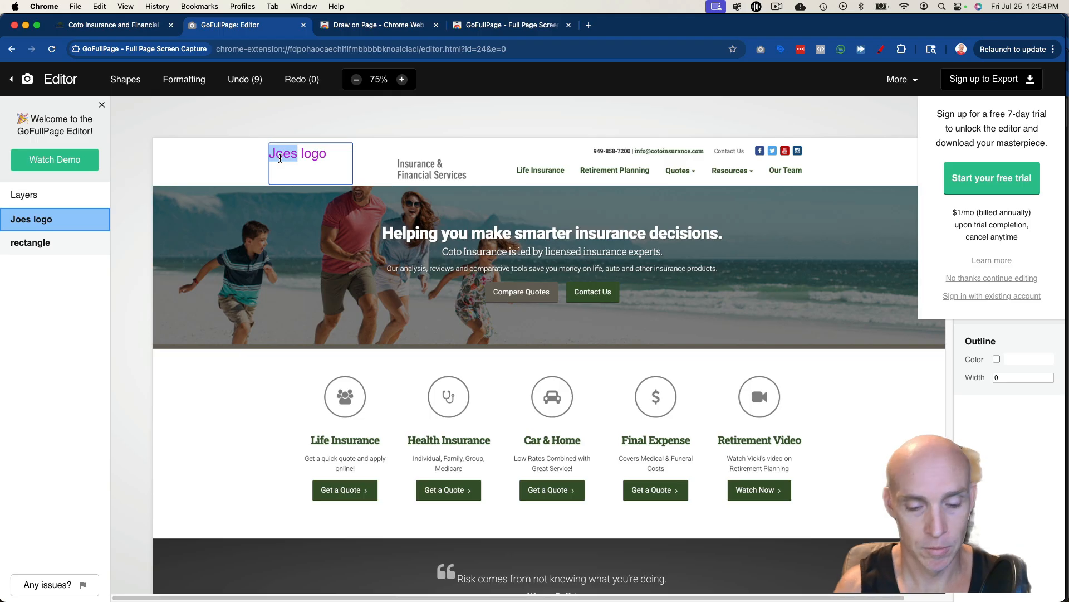
text(my)
click(436, 171)
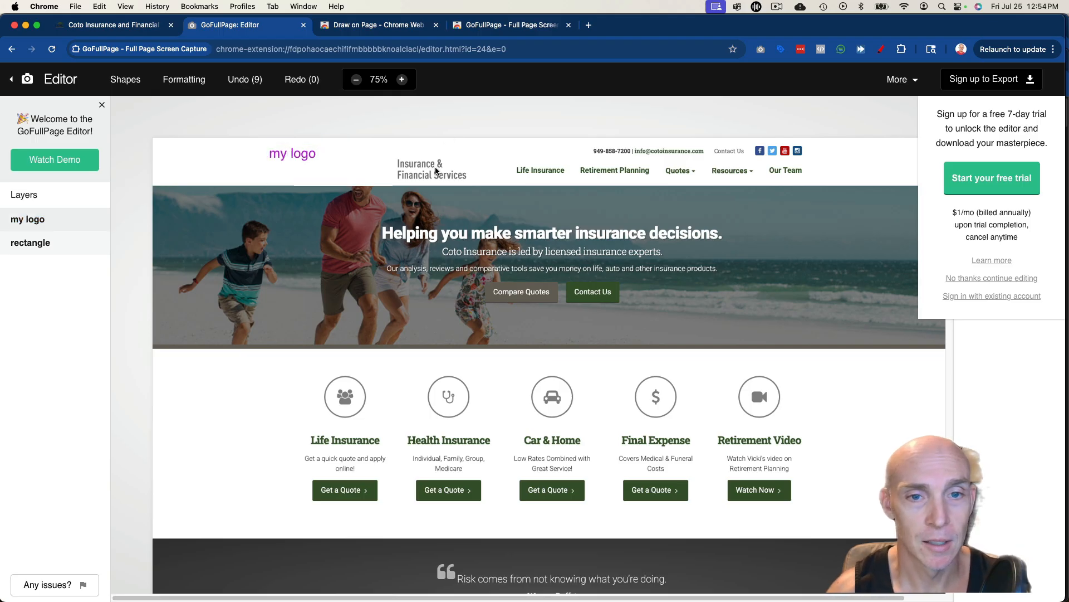
click(299, 174)
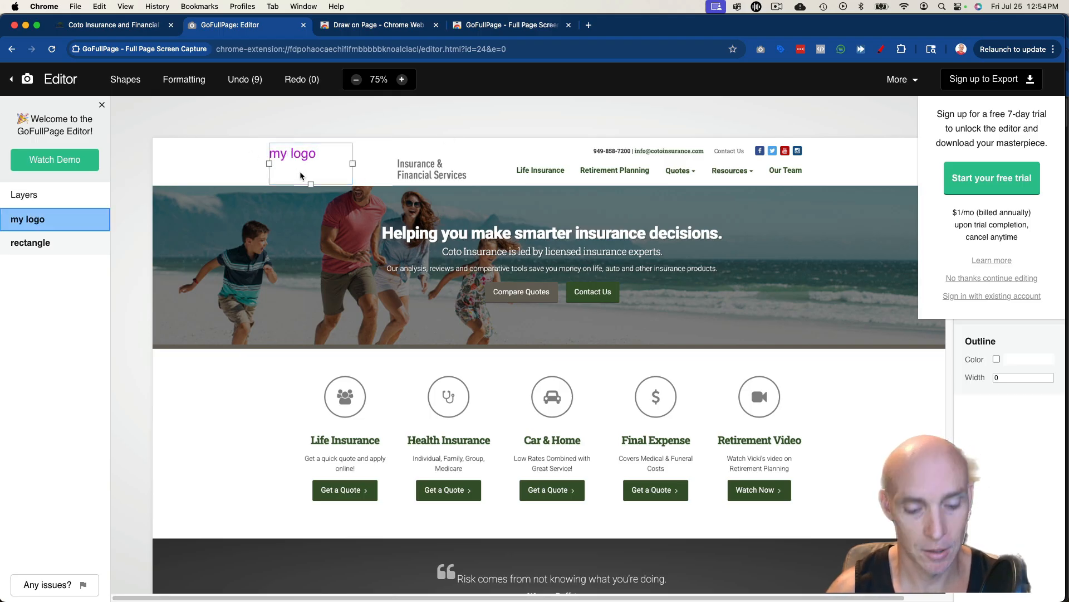
key(super+v)
drag(324, 174, 432, 156)
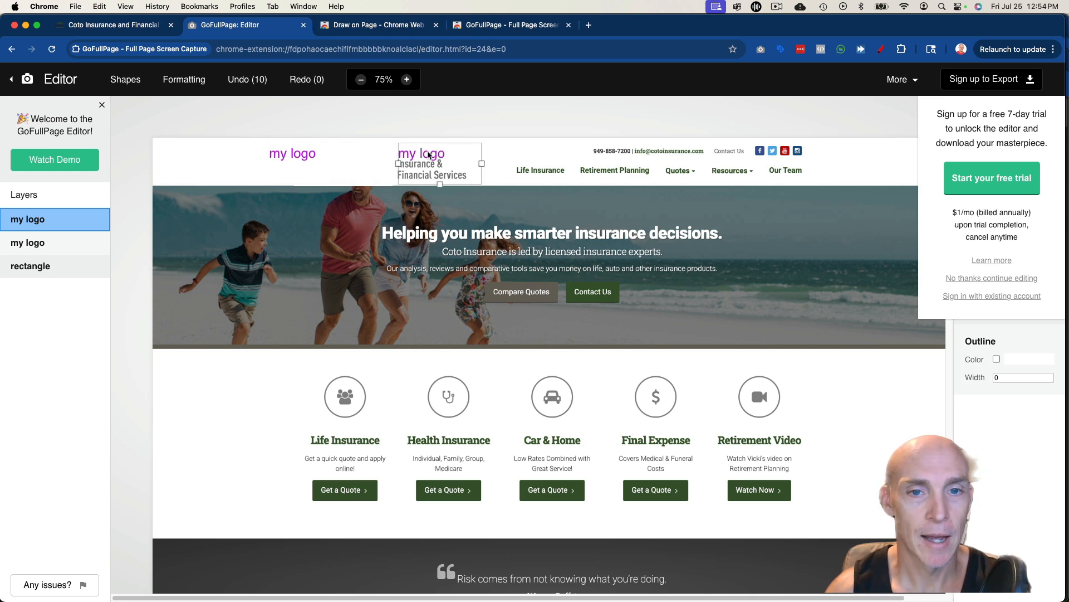
double_click(429, 155)
key(BackSpace)
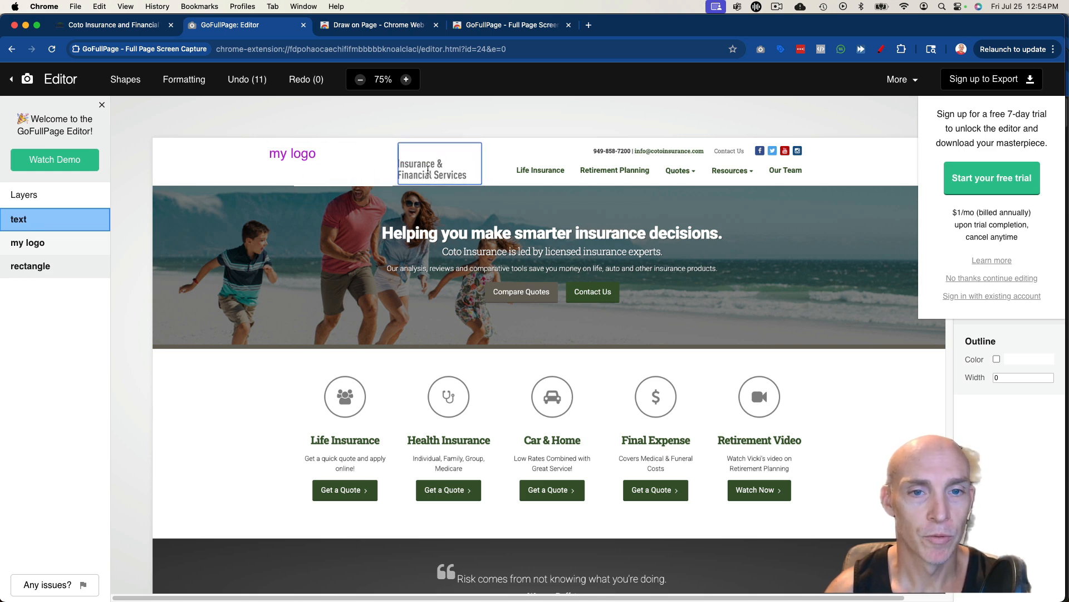
click(453, 114)
click(442, 161)
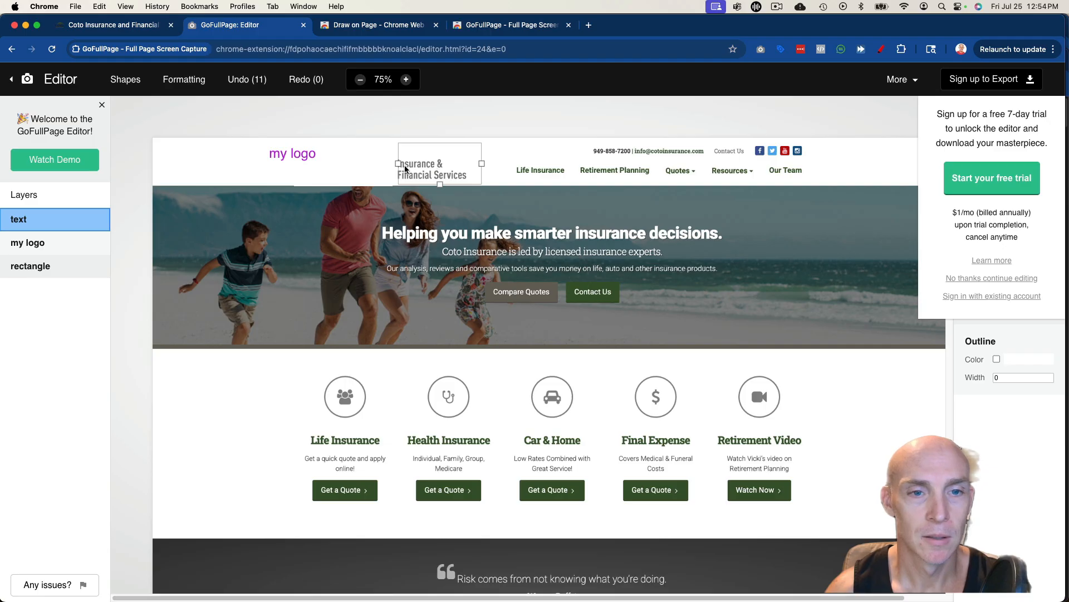
key(BackSpace)
- Shift the "my logo" text further left and cover "Insurance & Financial Services" with a copy of the white rectangle
click(316, 169)
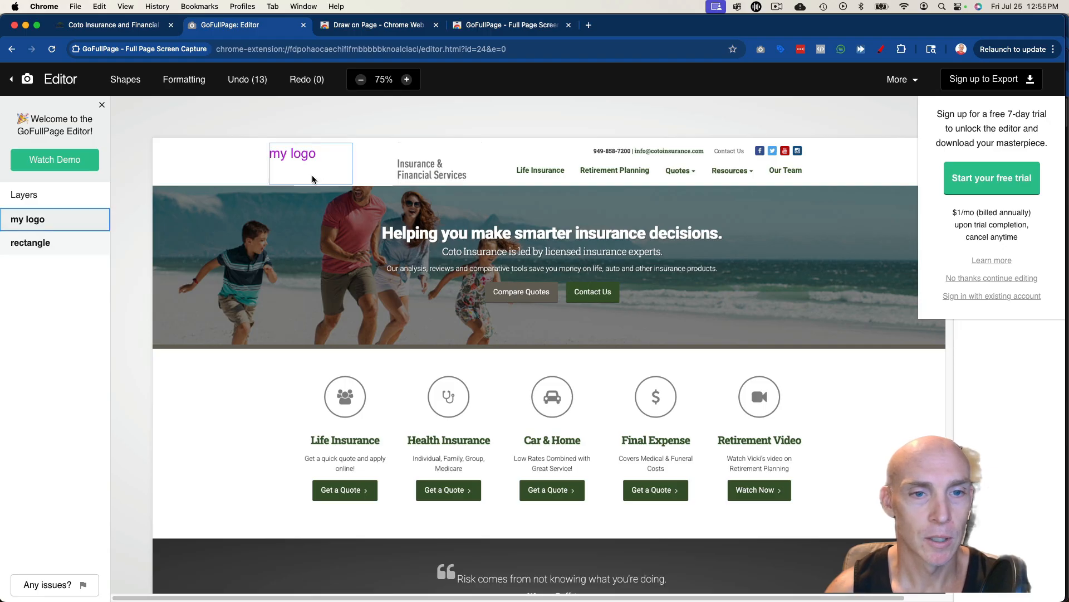
drag(315, 169, 281, 170)
click(335, 164)
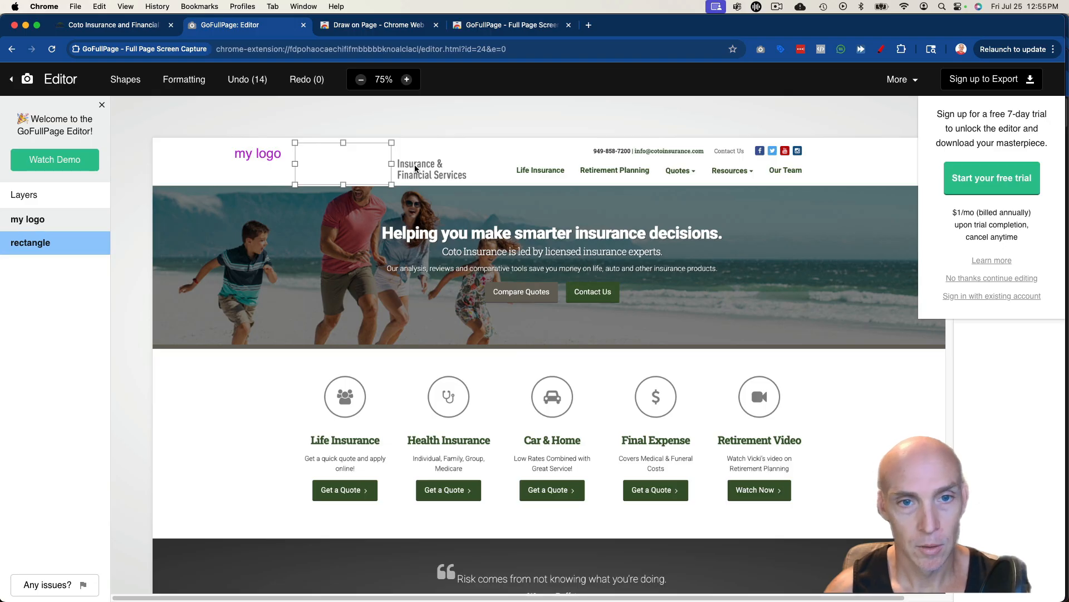
key(super+v)
drag(368, 182, 444, 158)
- Duplicate the "my logo" text box and place the copy over the covered tagline area in the page header
click(262, 159)
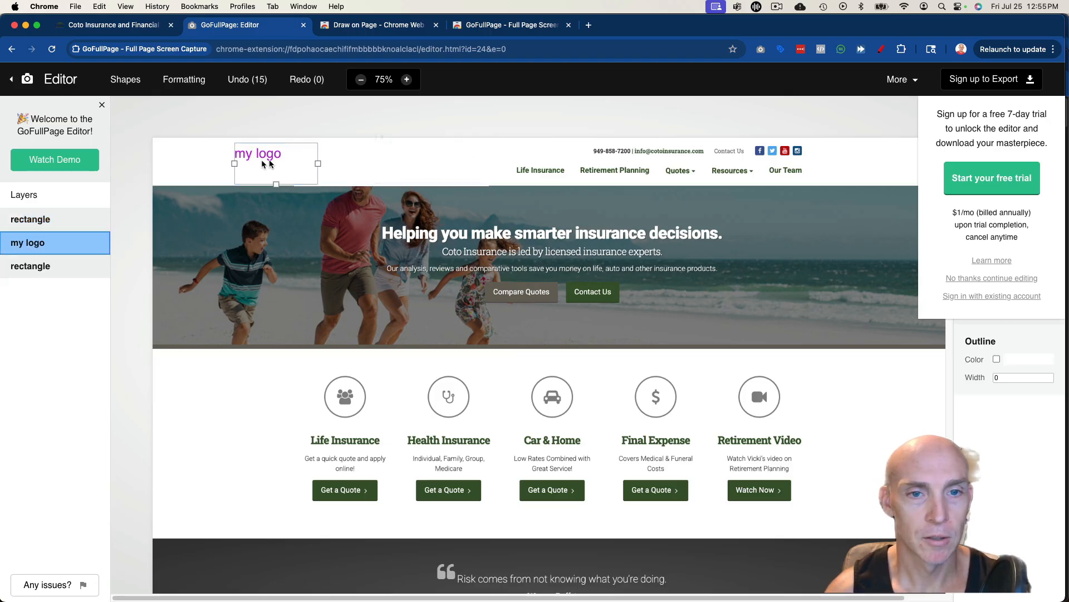
click(436, 159)
click(306, 159)
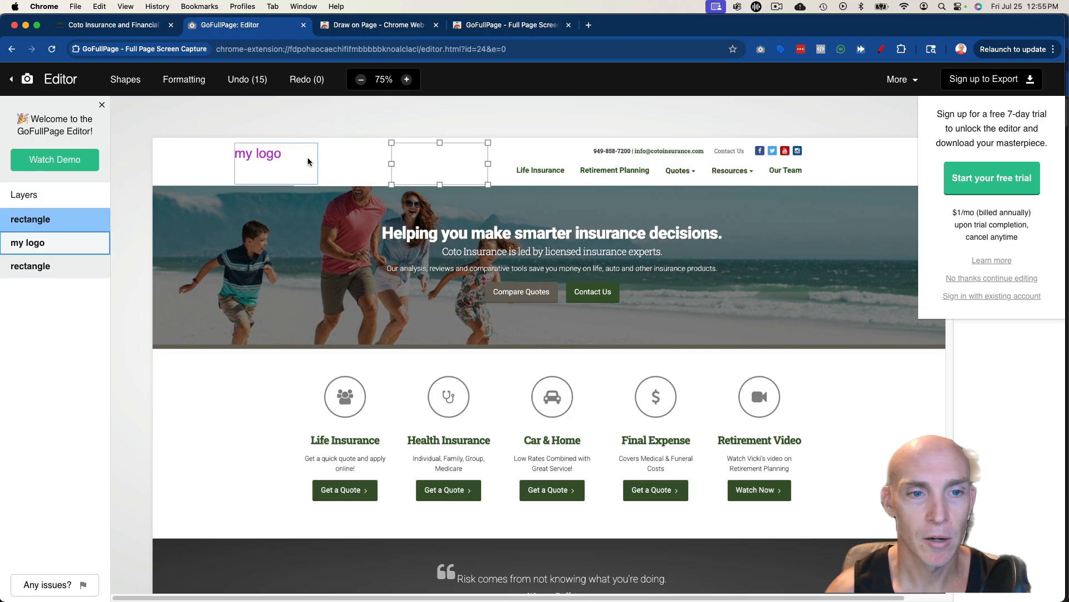
key(super+v)
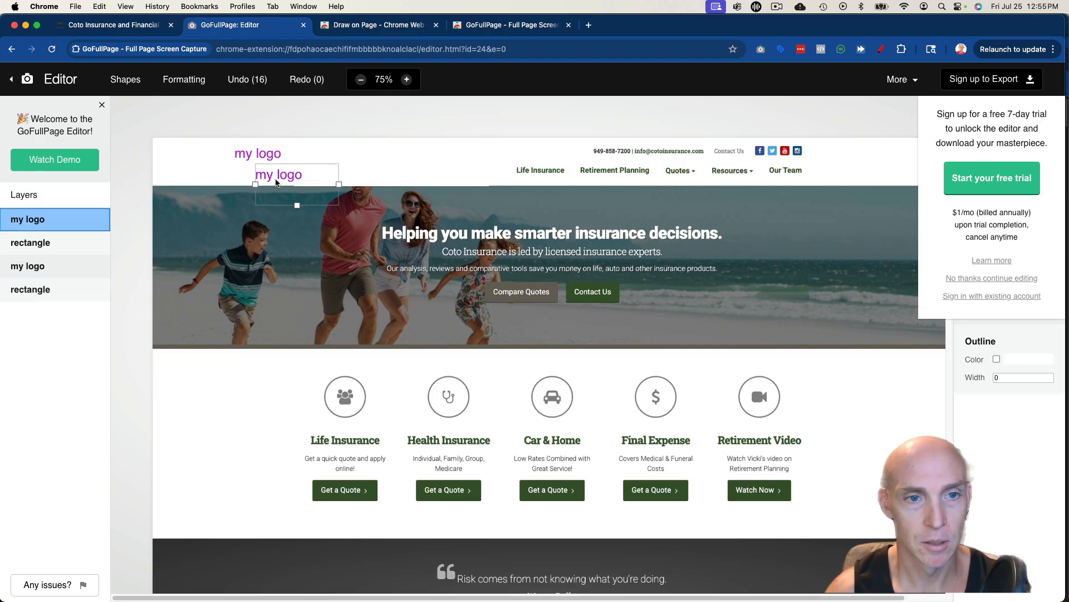
drag(278, 177, 408, 172)
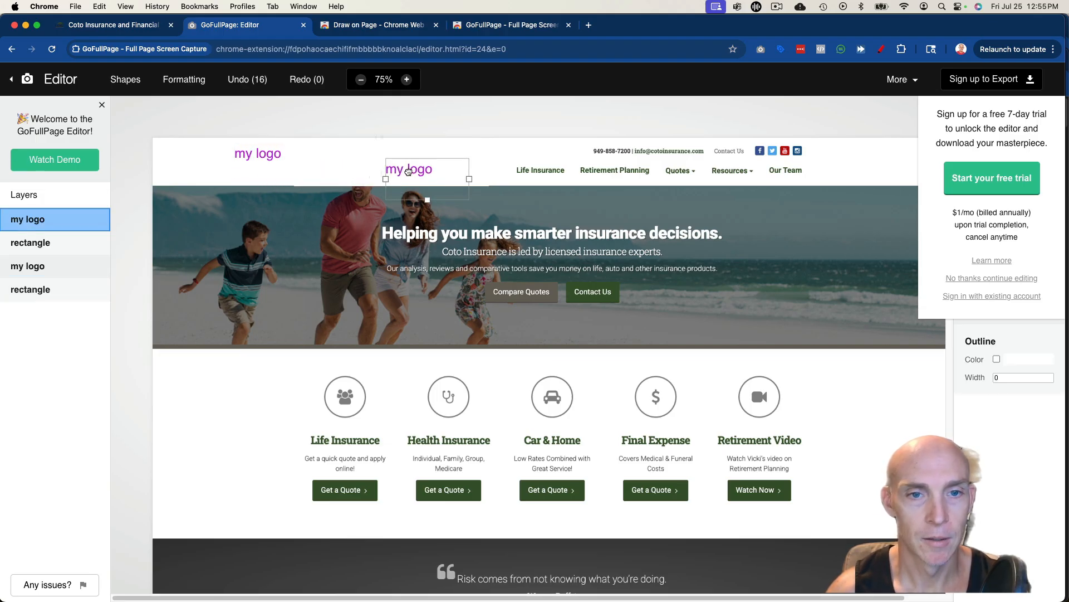
- Replace the text of the copied header text box with "Joes insurance and life"
double_click(409, 171)
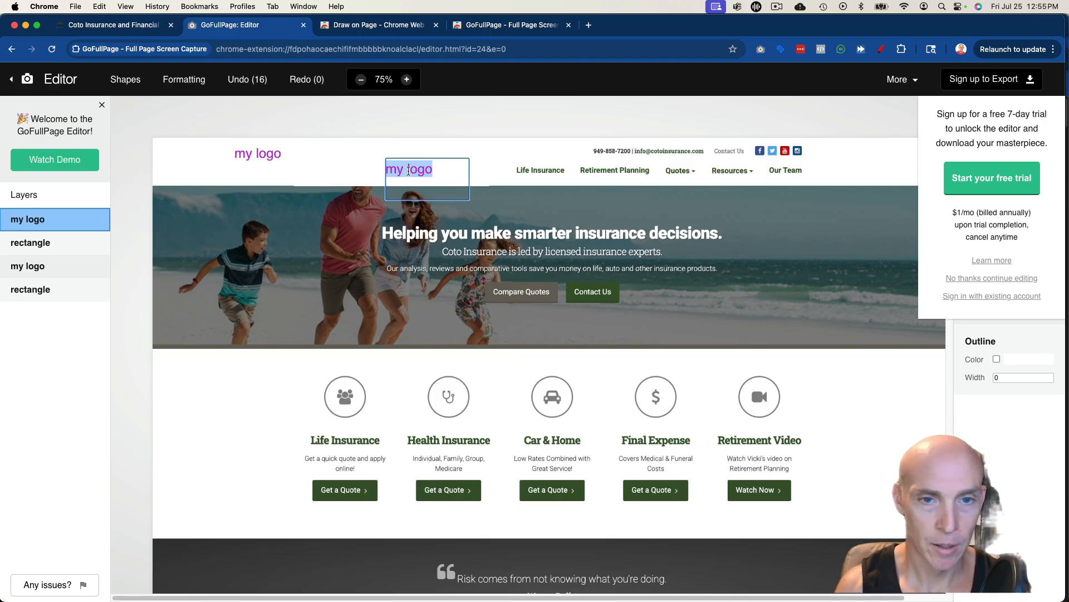
text(Joes insur)
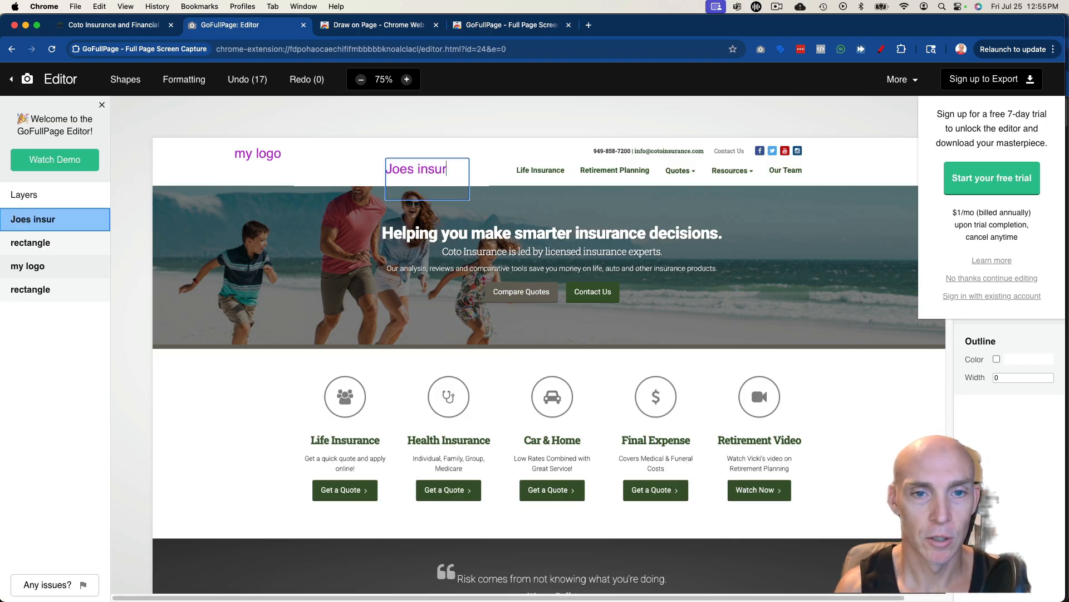
text(ance and I)
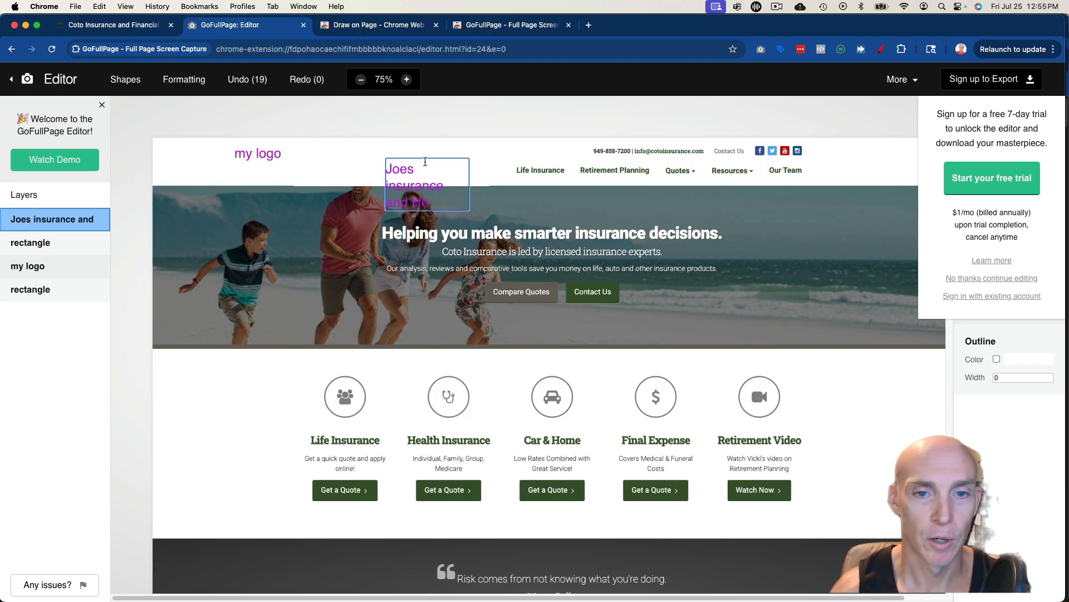
click(477, 183)
click(410, 190)
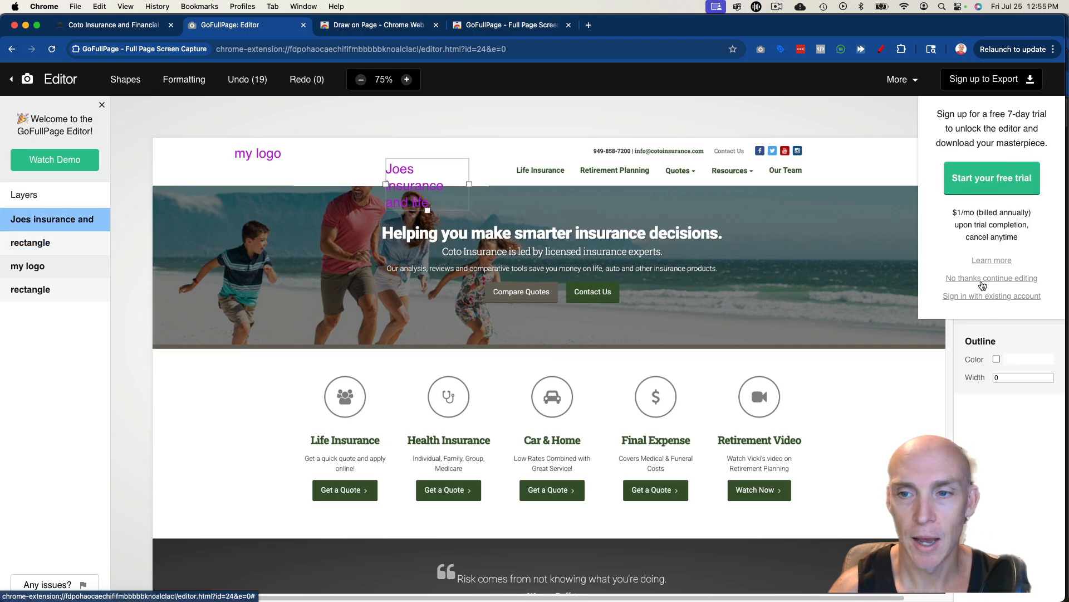
- Dismiss the trial offer, then set the "Joes insurance and life" font size to 18 and shrink its text box to about 41 high
click(989, 278)
click(399, 167)
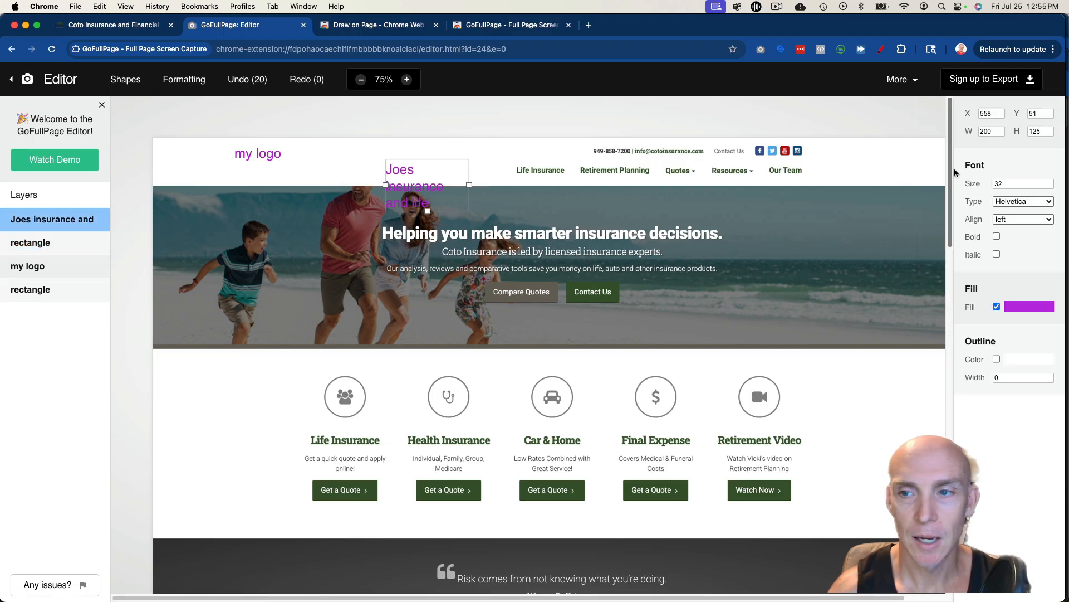
click(1000, 183)
drag(983, 186, 977, 186)
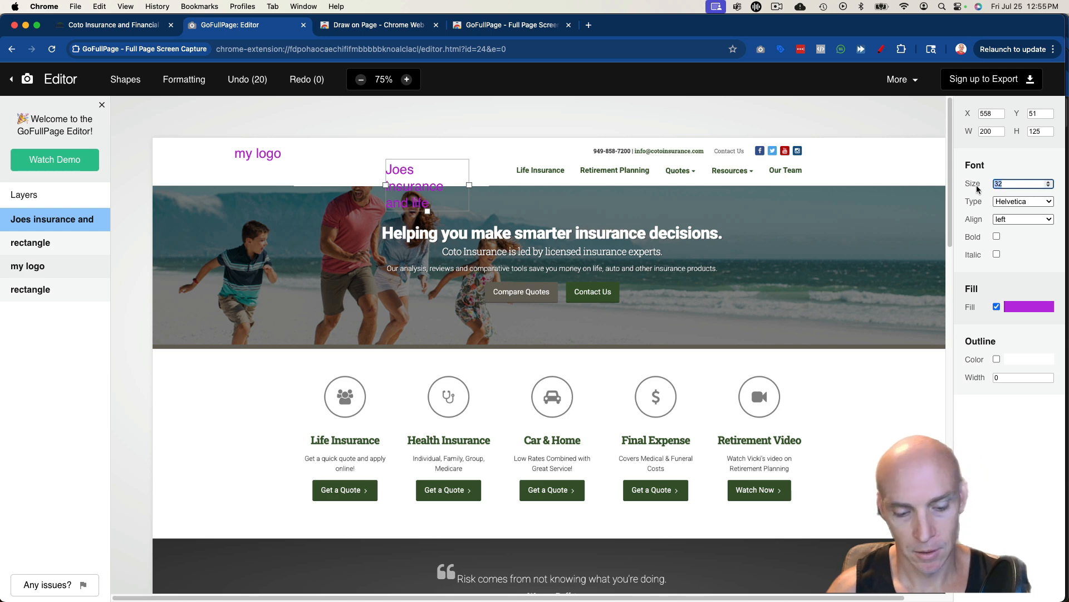
text(13)
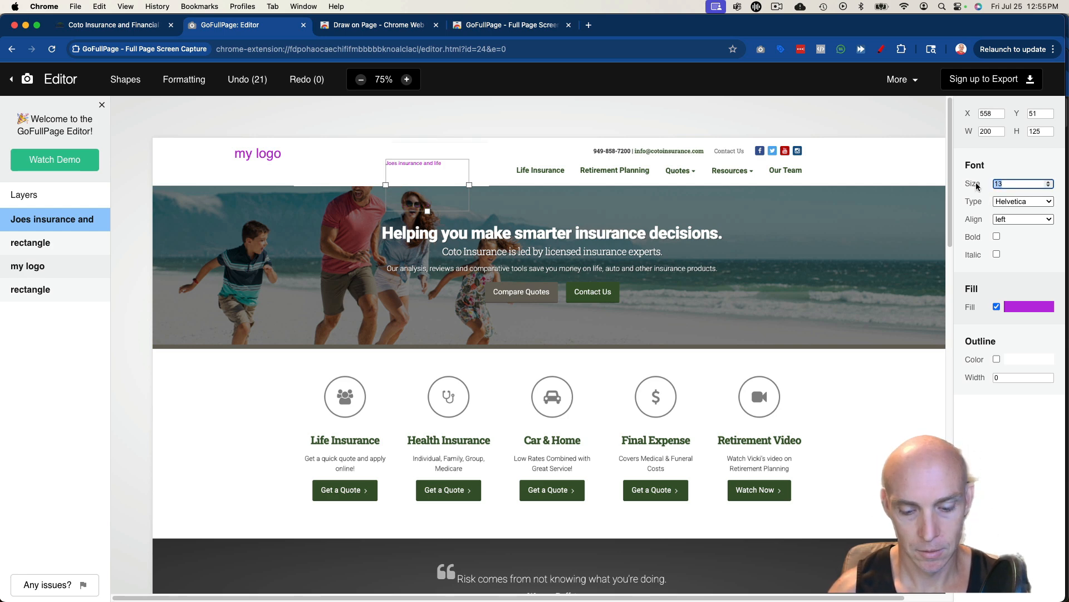
text(30)
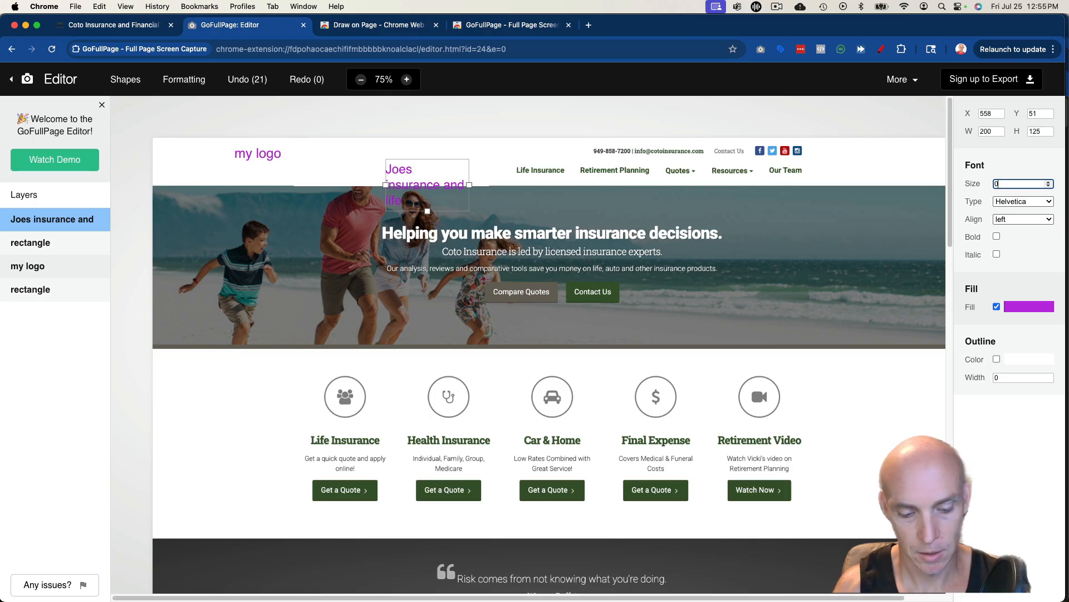
text(15)
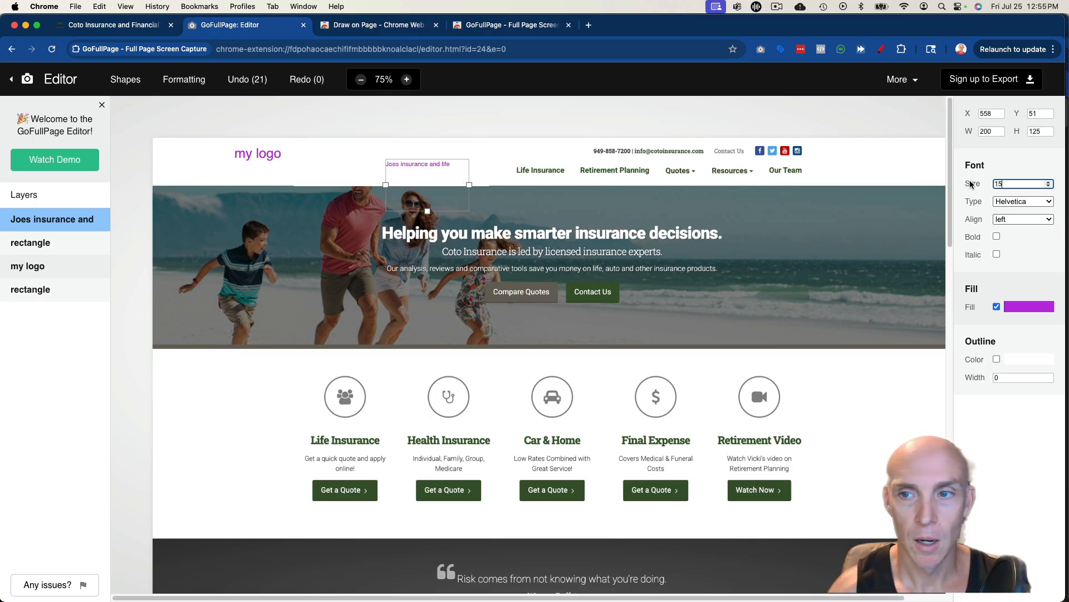
drag(1007, 182, 992, 184)
text(18)
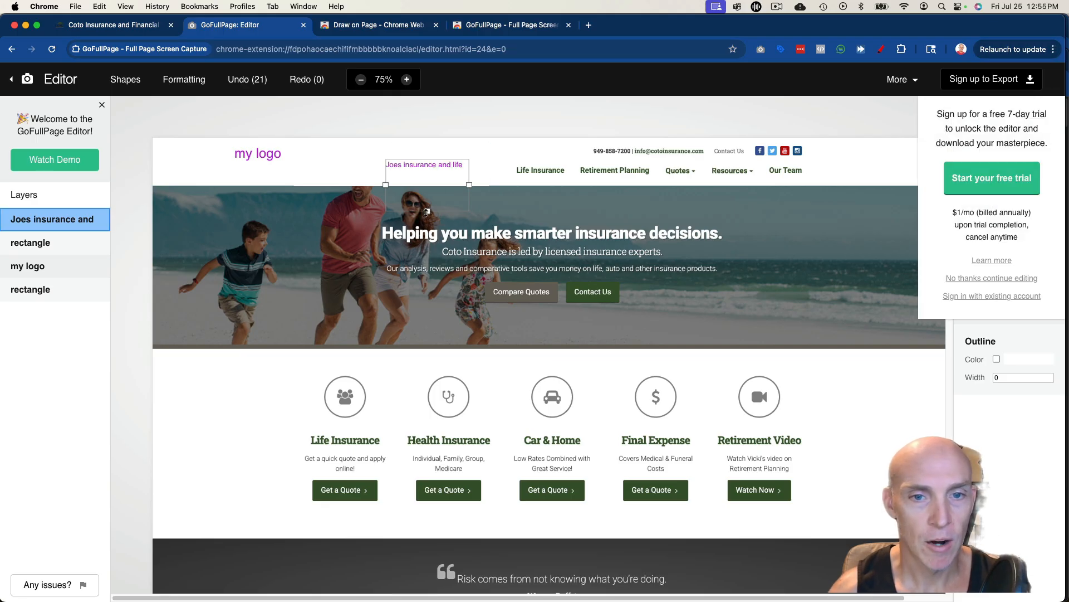
drag(426, 212, 424, 172)
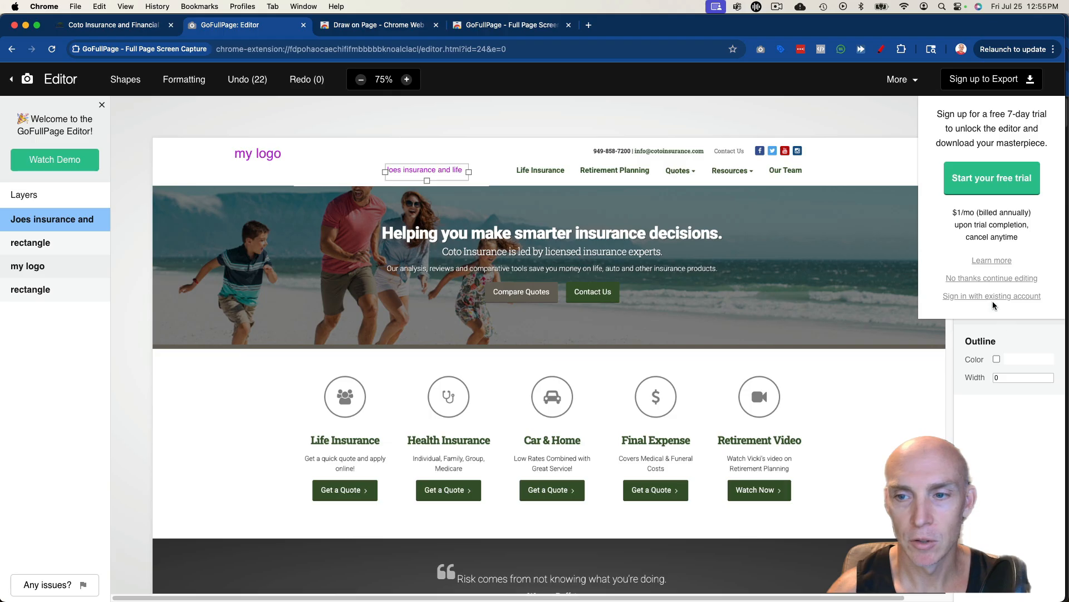
- Decline the trial offer and change the fill colour of both the "Joes insurance and life" and "my logo" texts to black
click(986, 278)
click(405, 172)
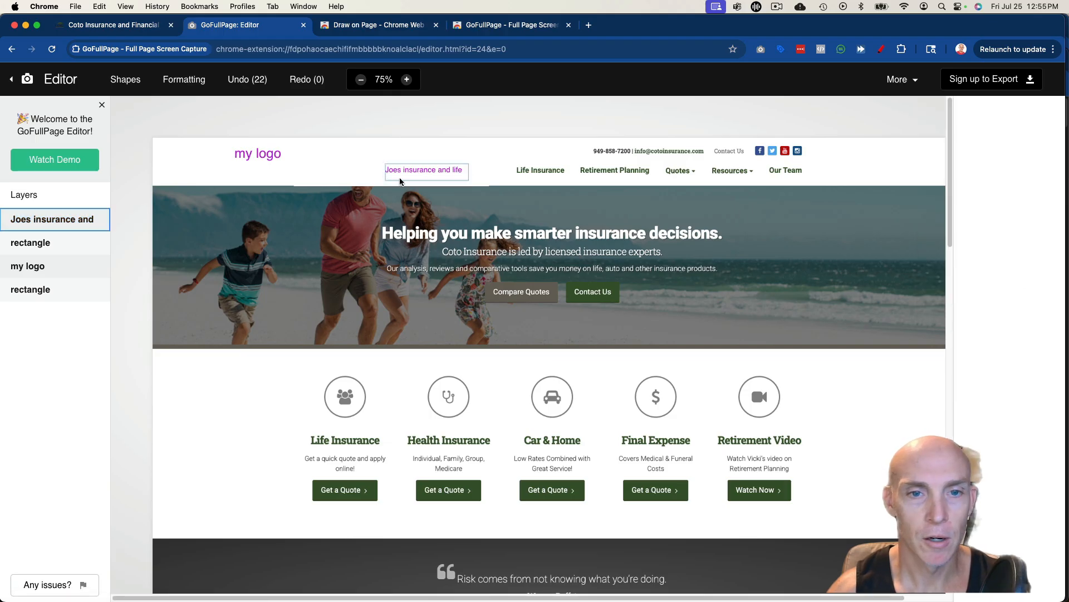
click(1018, 307)
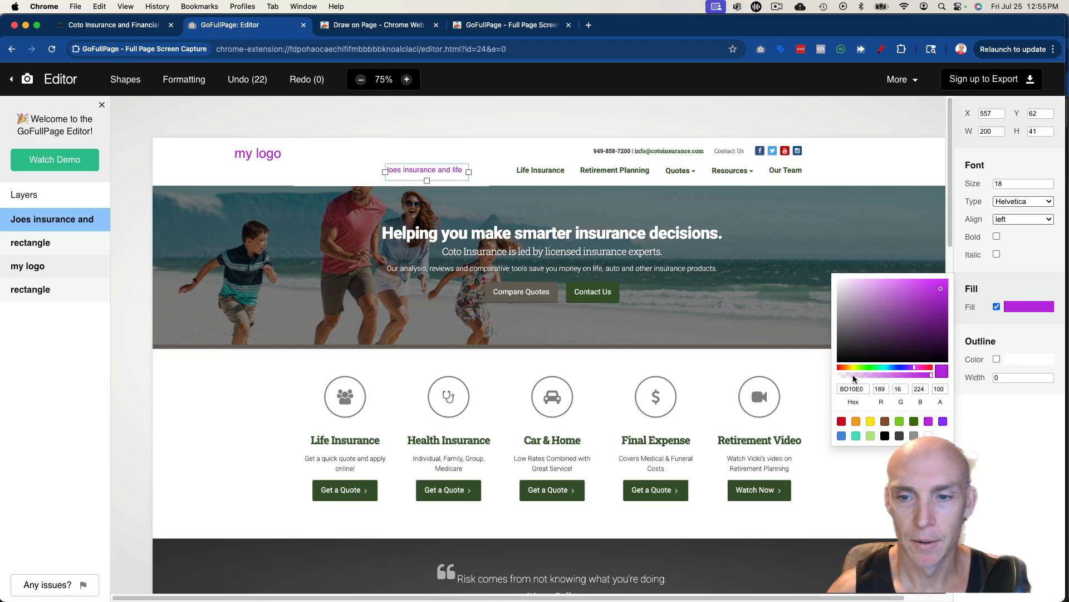
click(885, 435)
click(258, 156)
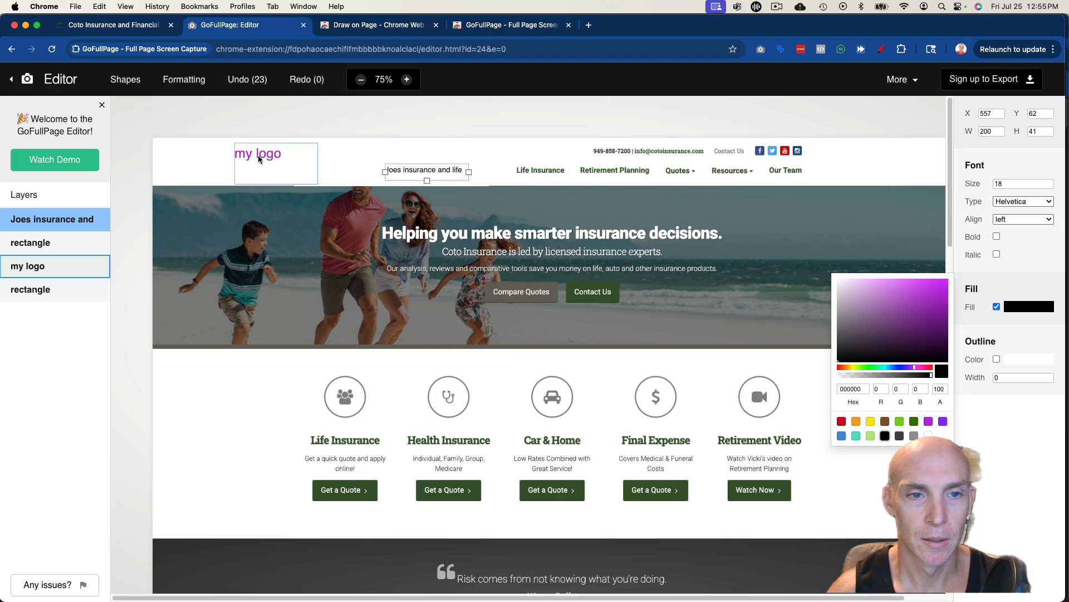
click(1035, 312)
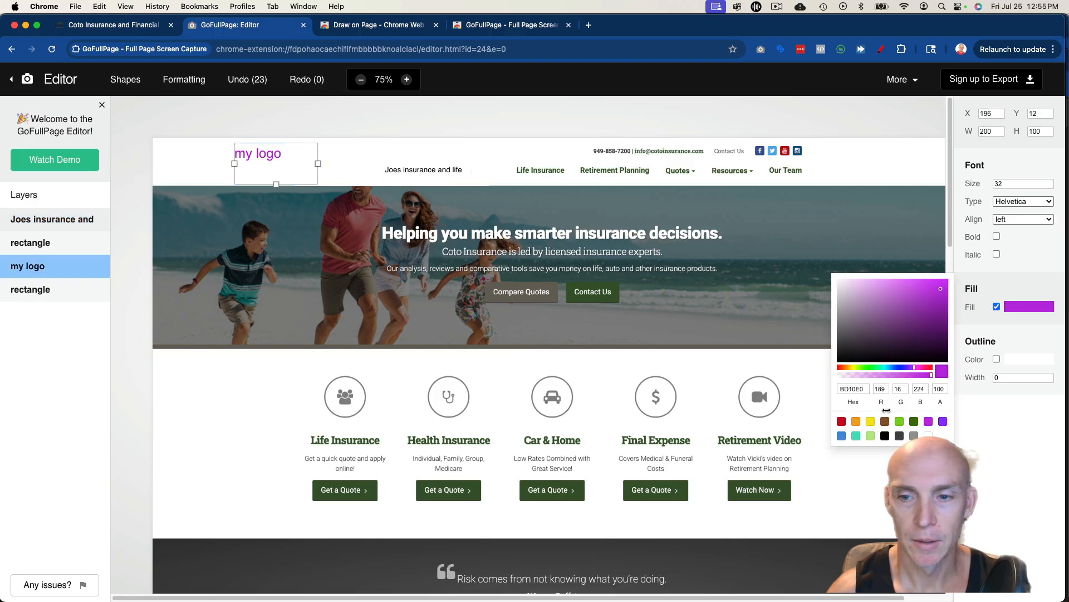
click(886, 436)
click(426, 98)
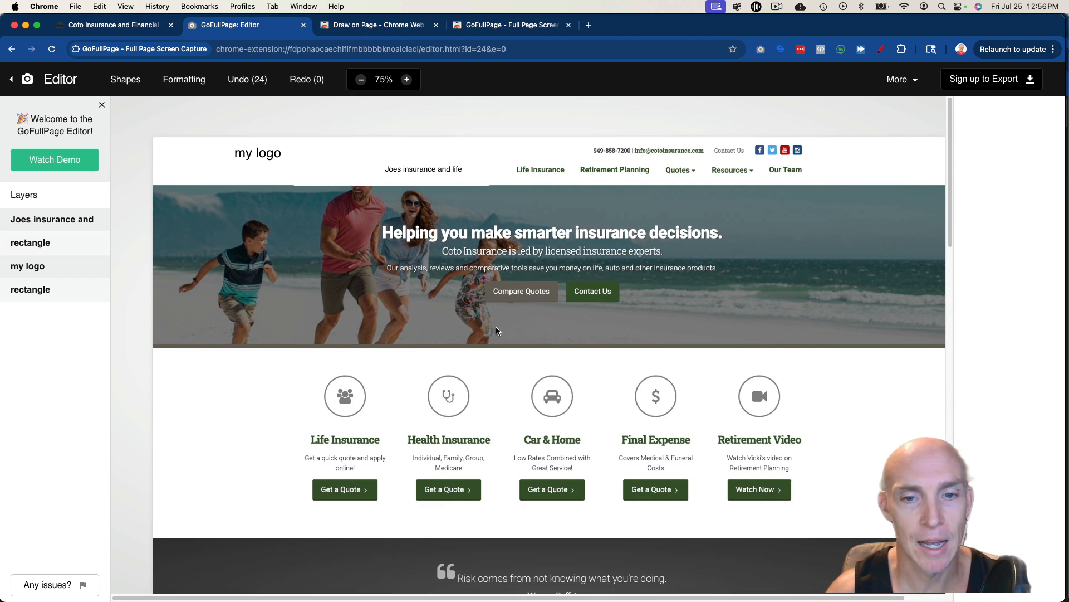
- Look through the edited homepage screenshot from the header to the lower content sections
scroll(496, 326, down, 7)
scroll(492, 274, down, 12)
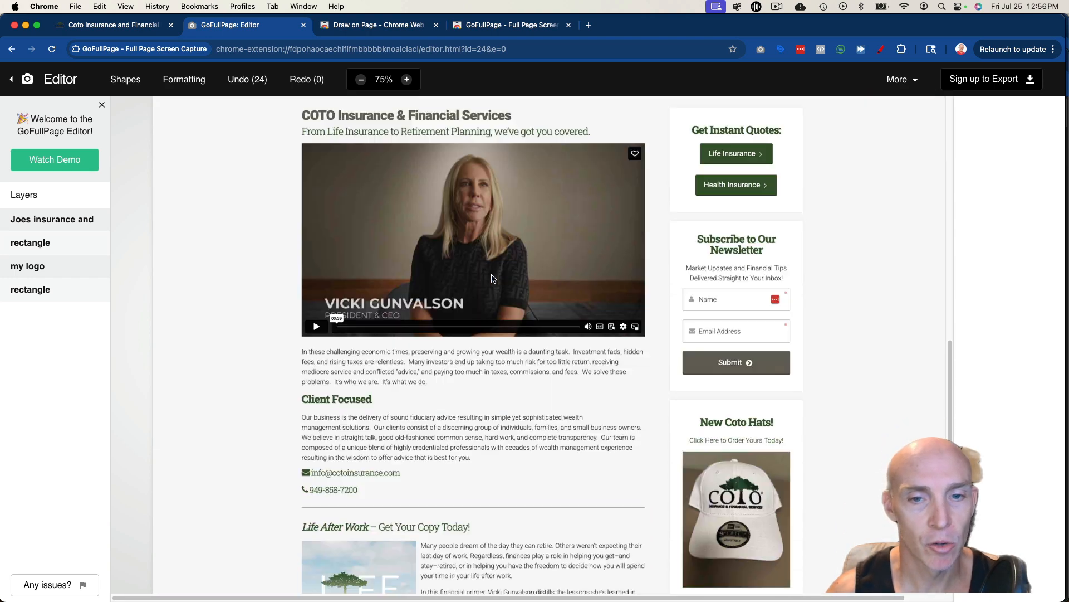
scroll(491, 274, up, 20)
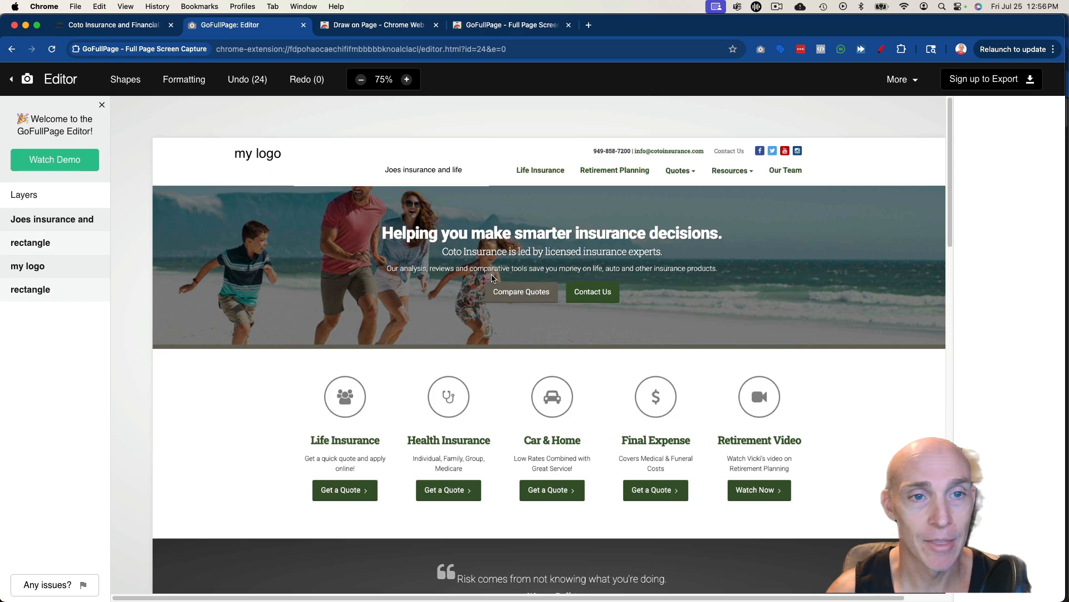
- Bring up the Draw on Page tools on the live Coto Insurance homepage, viewing the GoFullPage and Draw on Page store listings
click(111, 24)
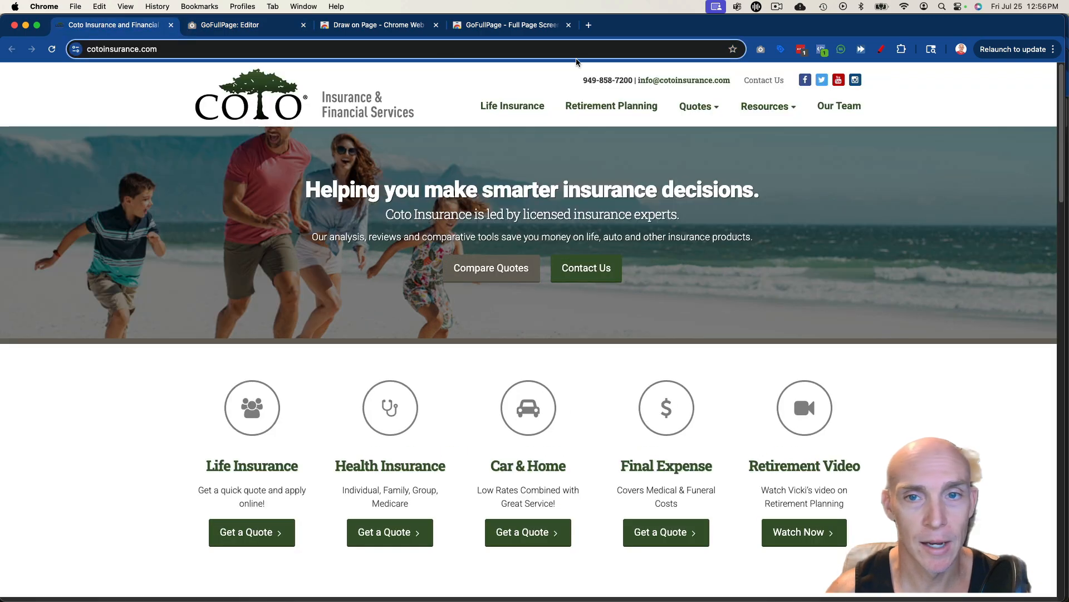
click(882, 49)
click(501, 26)
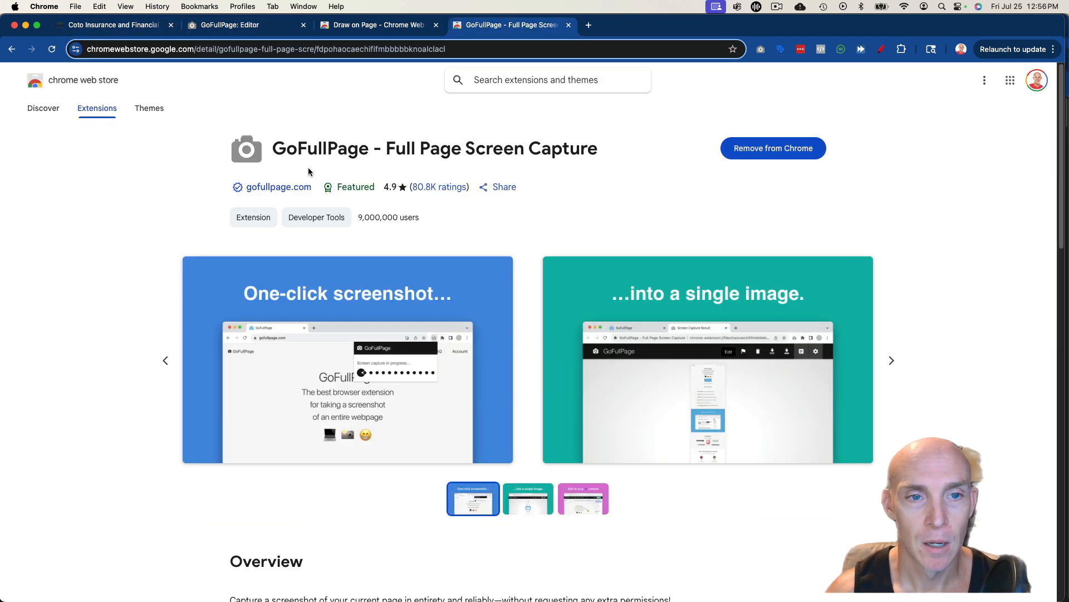
click(384, 26)
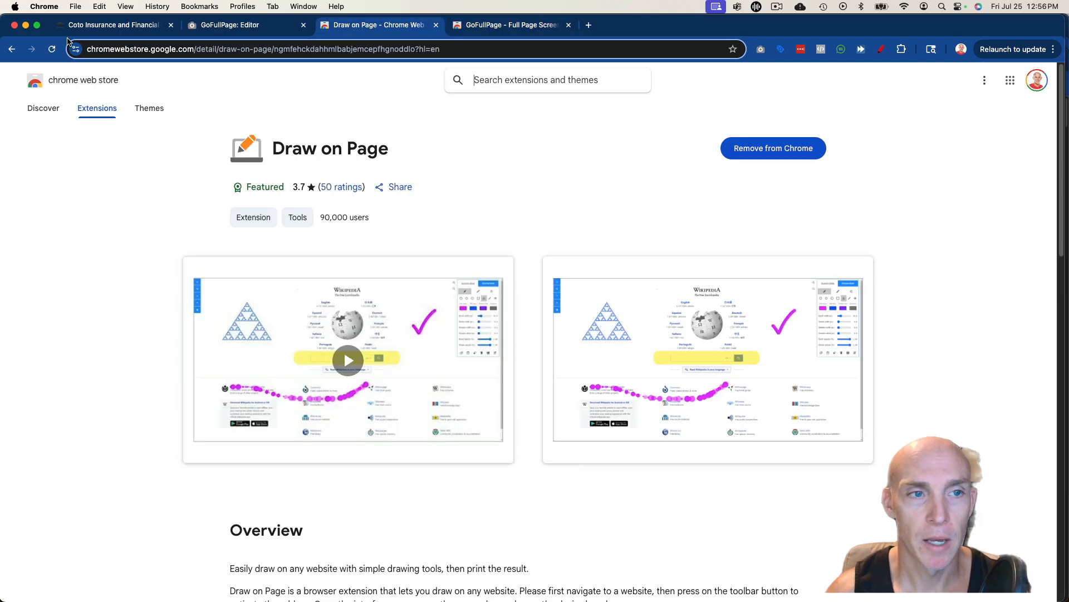
click(110, 28)
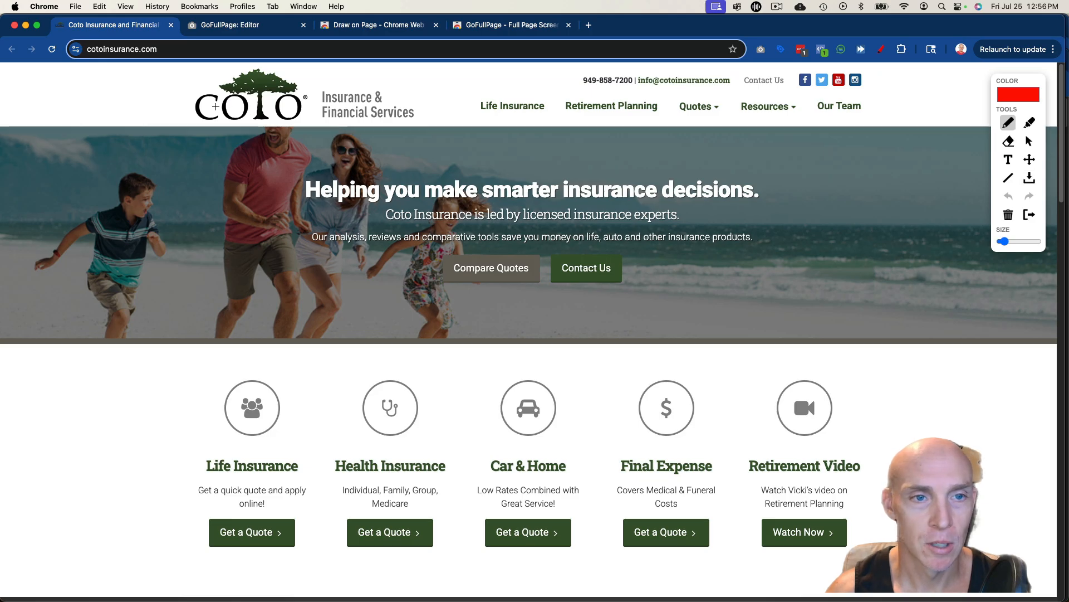
- Cross out the COTO logo with two red pencil strokes and add the red text "add my logo" over it
drag(191, 105, 313, 104)
drag(309, 79, 194, 120)
click(1008, 160)
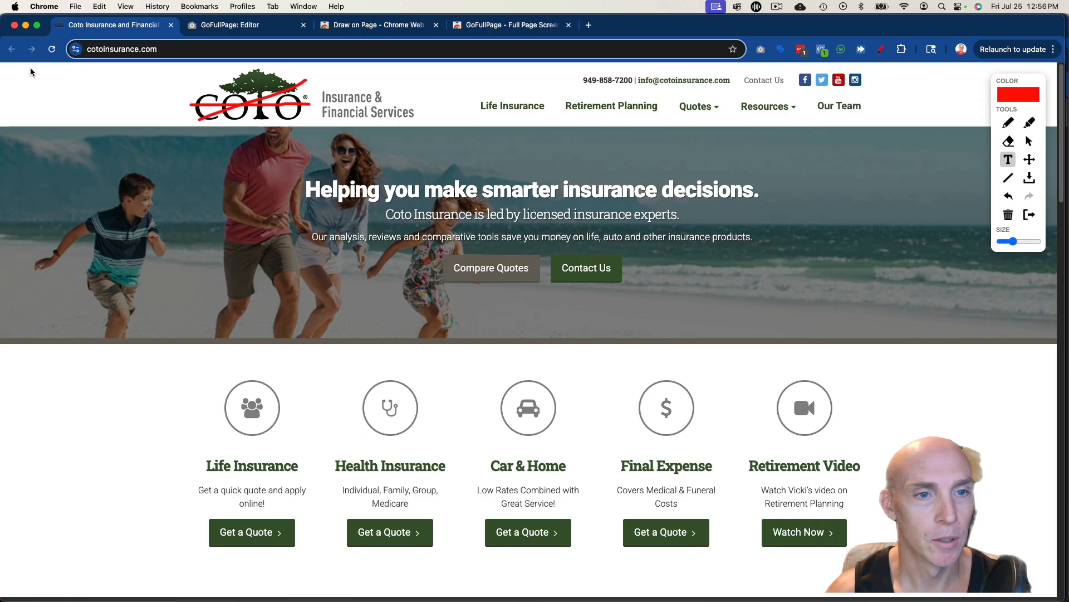
click(189, 83)
text(add my logo)
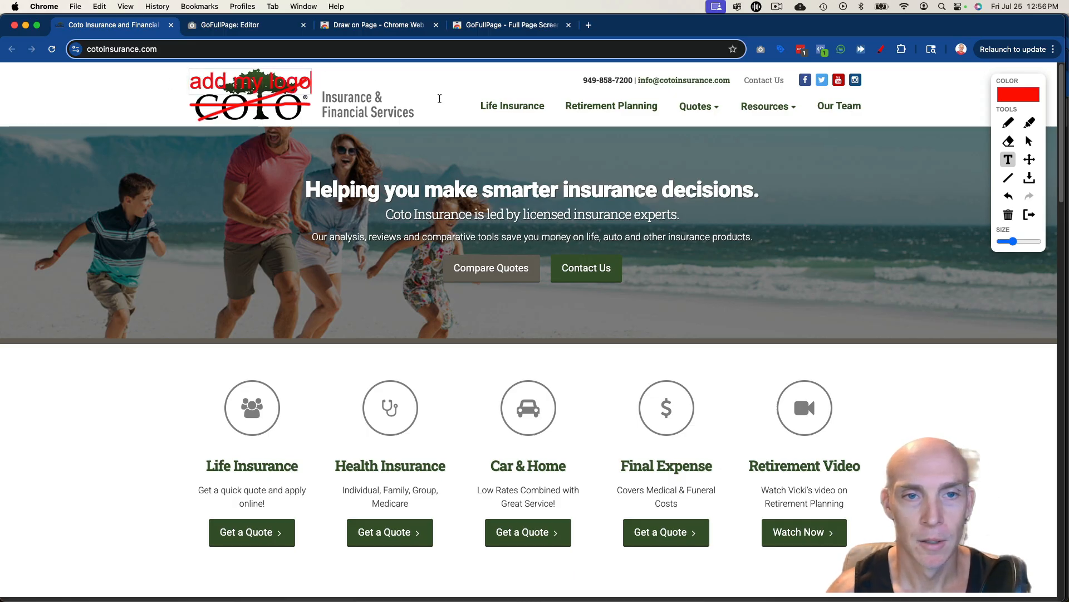
click(443, 116)
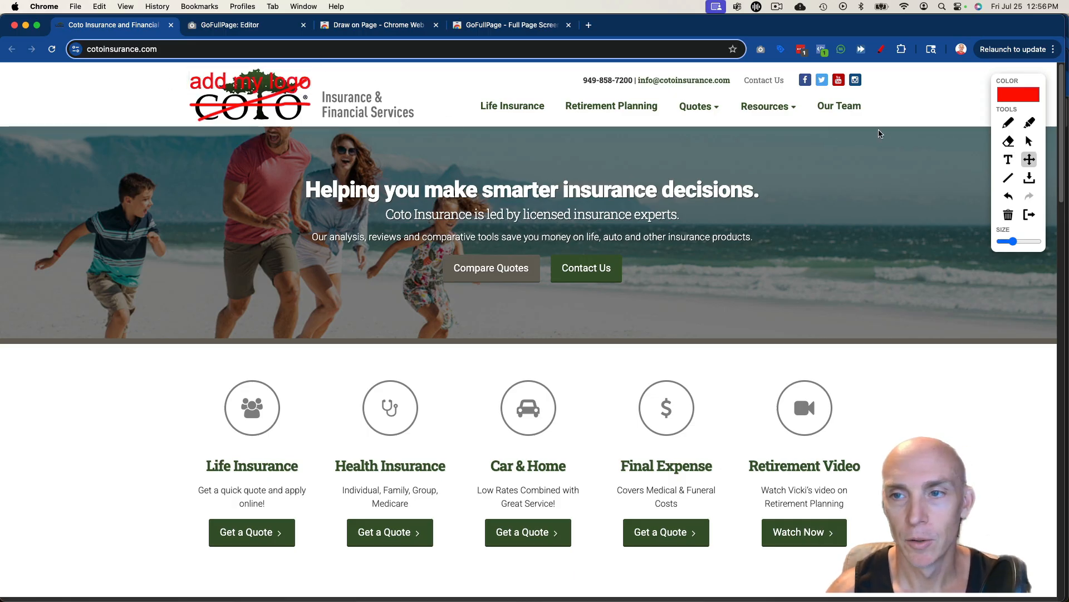
- Strike through the "Life Insurance" navigation item with a red line and add the text "Home insiurance" beneath it
click(1009, 178)
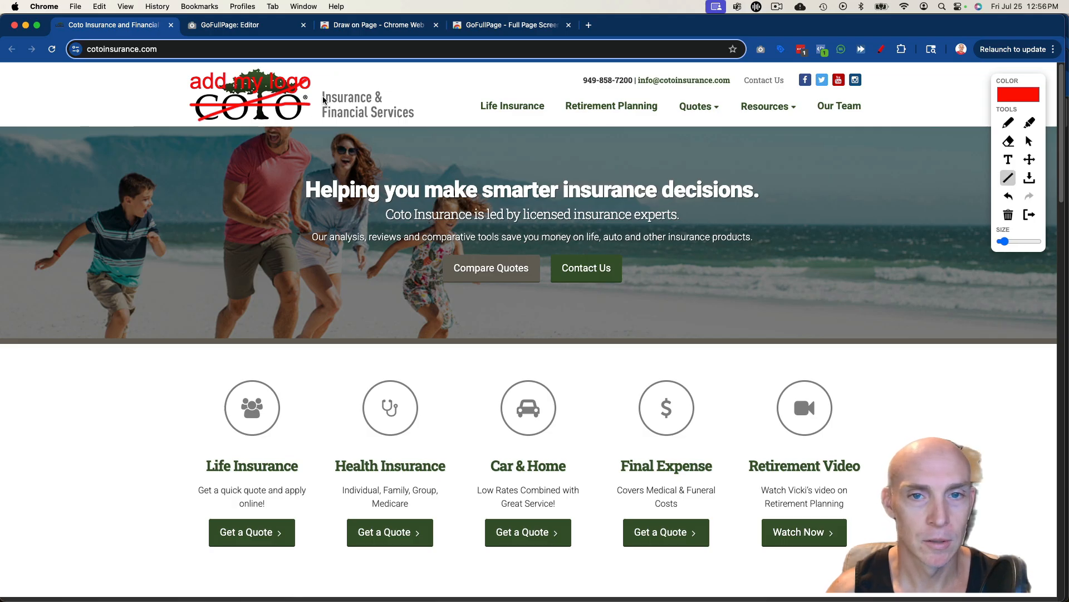
drag(478, 105, 542, 105)
click(1008, 160)
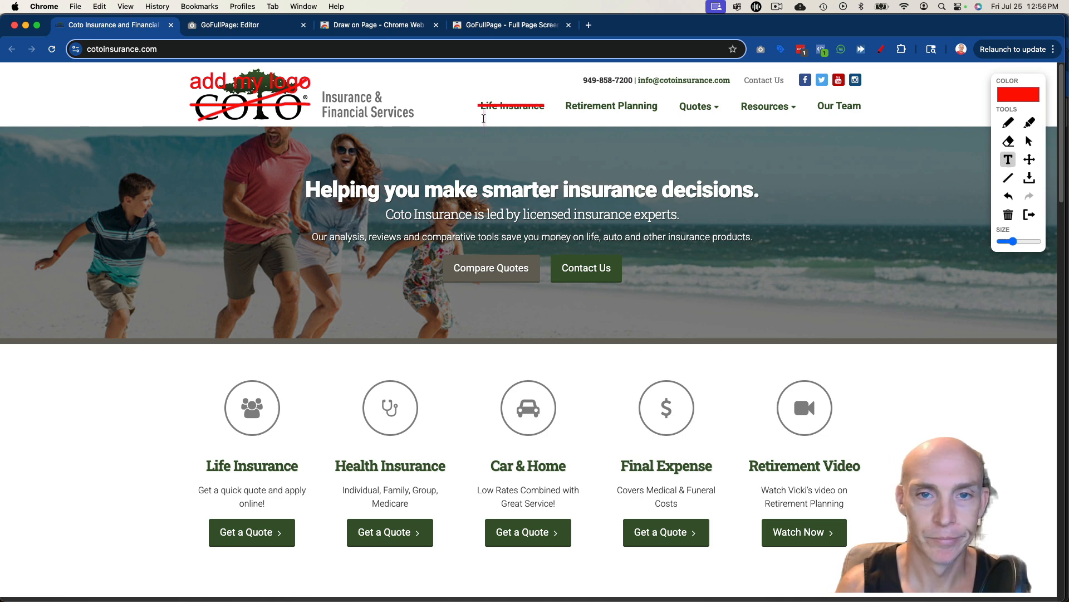
text(Home i)
text(nsiurance)
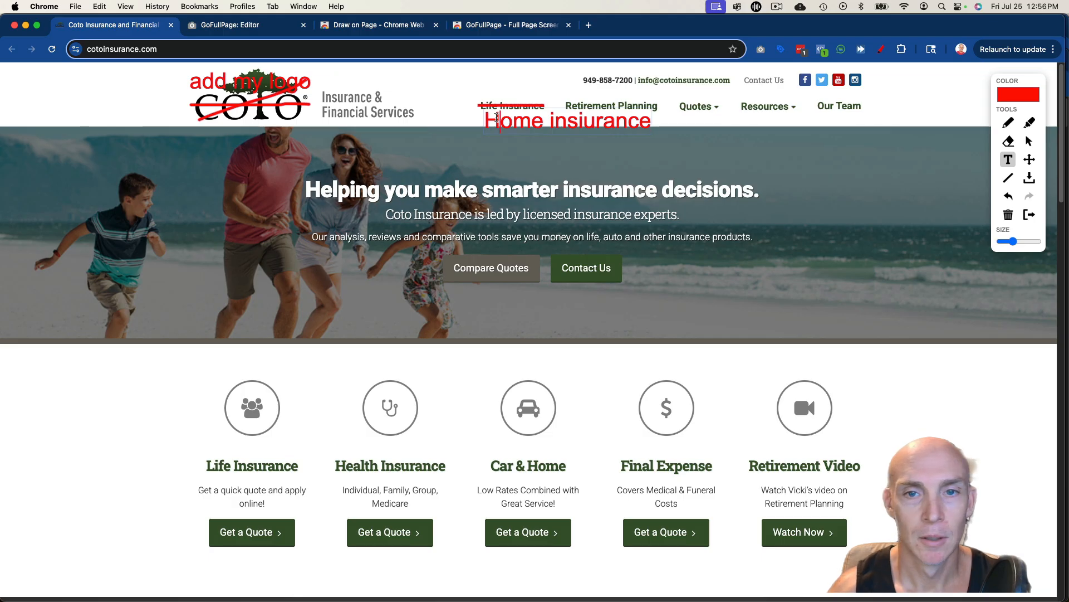
- Delete the "Home insiurance" text beneath the struck-through "Life Insurance" navigation item
key(super+a)
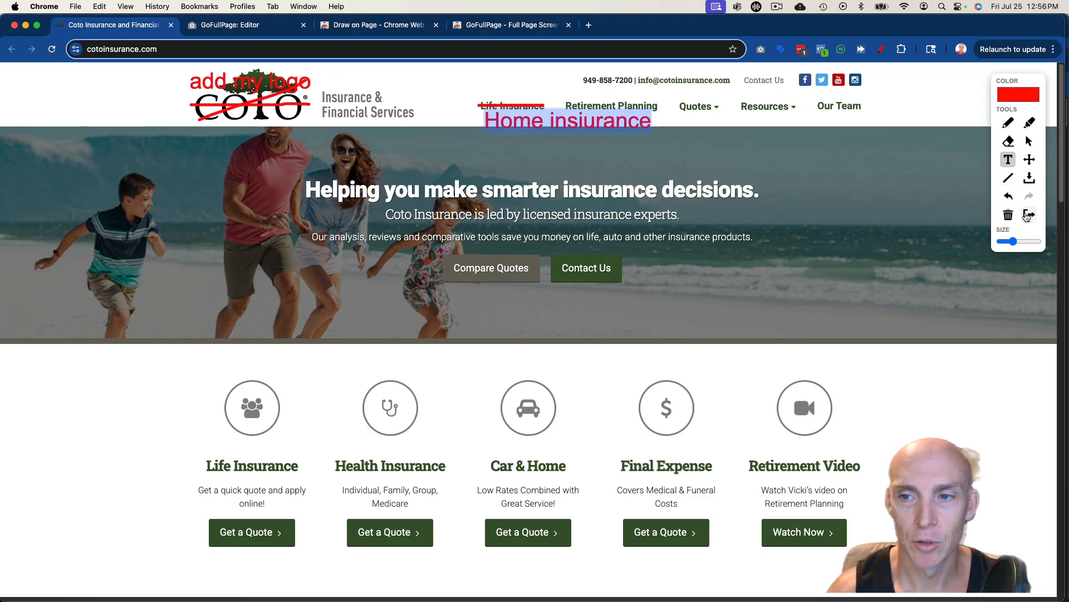
drag(1013, 242, 1007, 242)
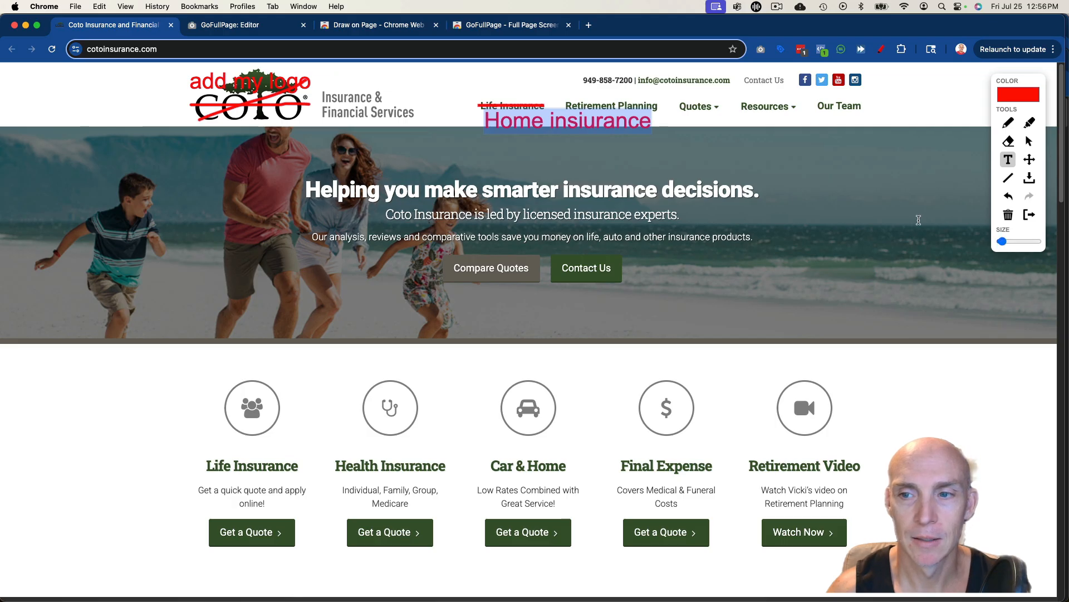
triple_click(547, 114)
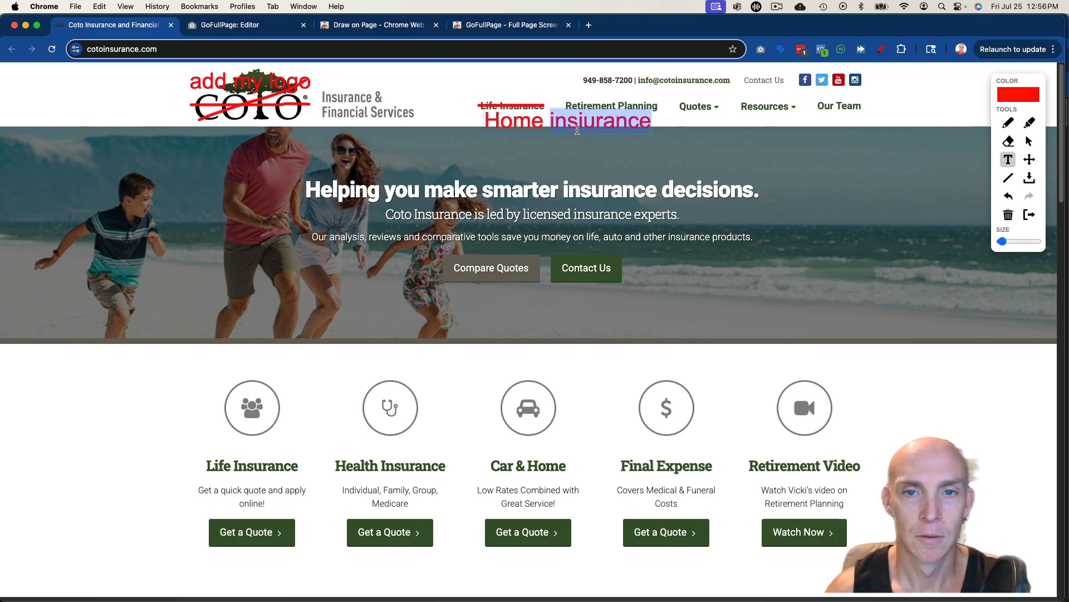
key(BackSpace)
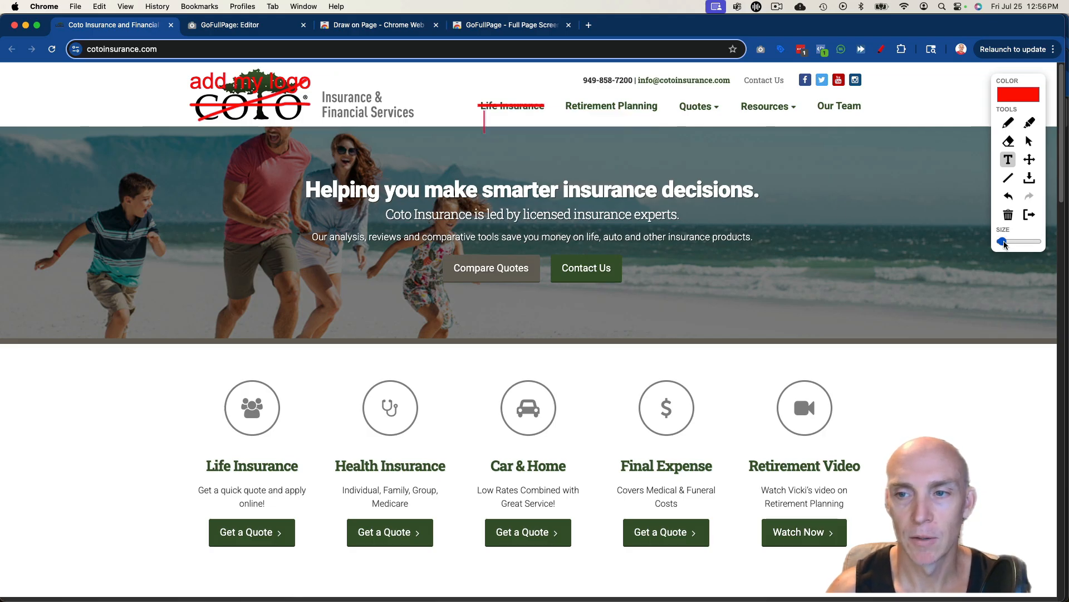
drag(1002, 241, 1013, 241)
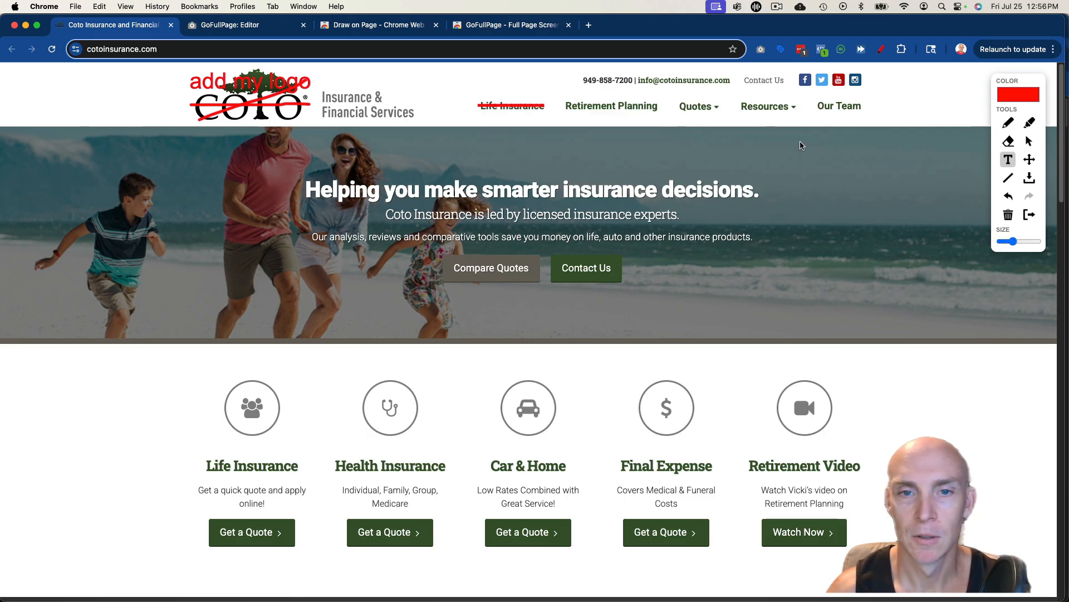
click(1002, 243)
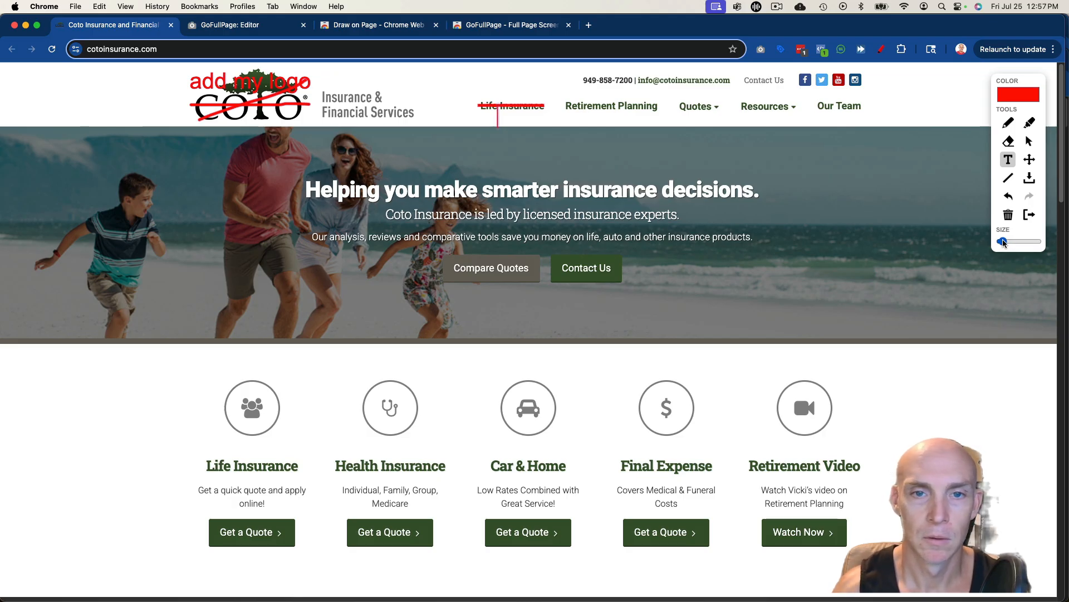
drag(1003, 243, 1013, 243)
click(495, 115)
click(1008, 160)
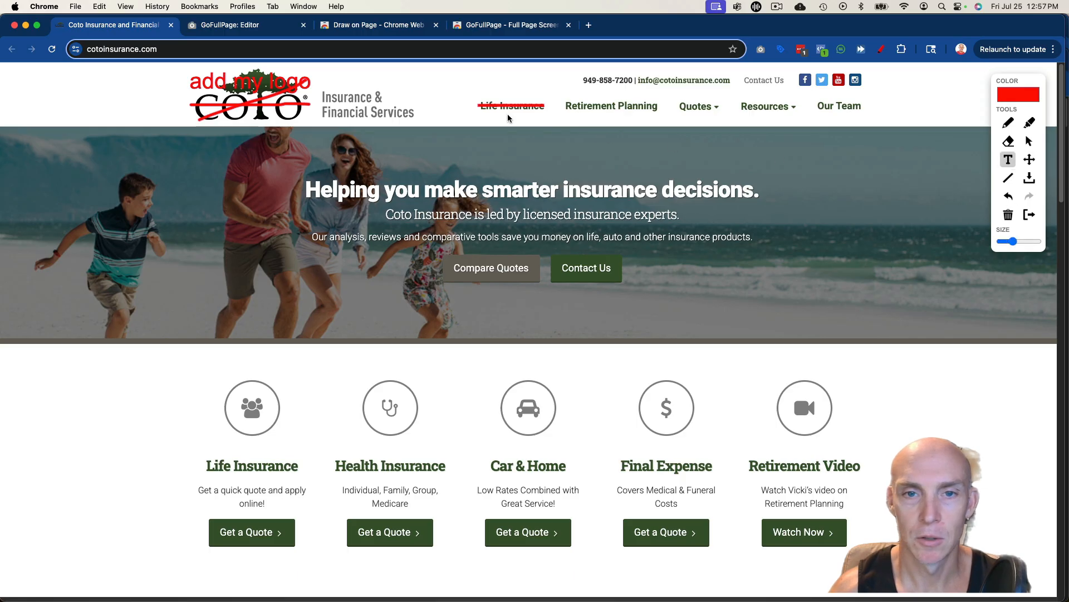
- Add the red text "life insurance" beneath the struck-through "Life Insurance" navigation item
click(490, 118)
text(li)
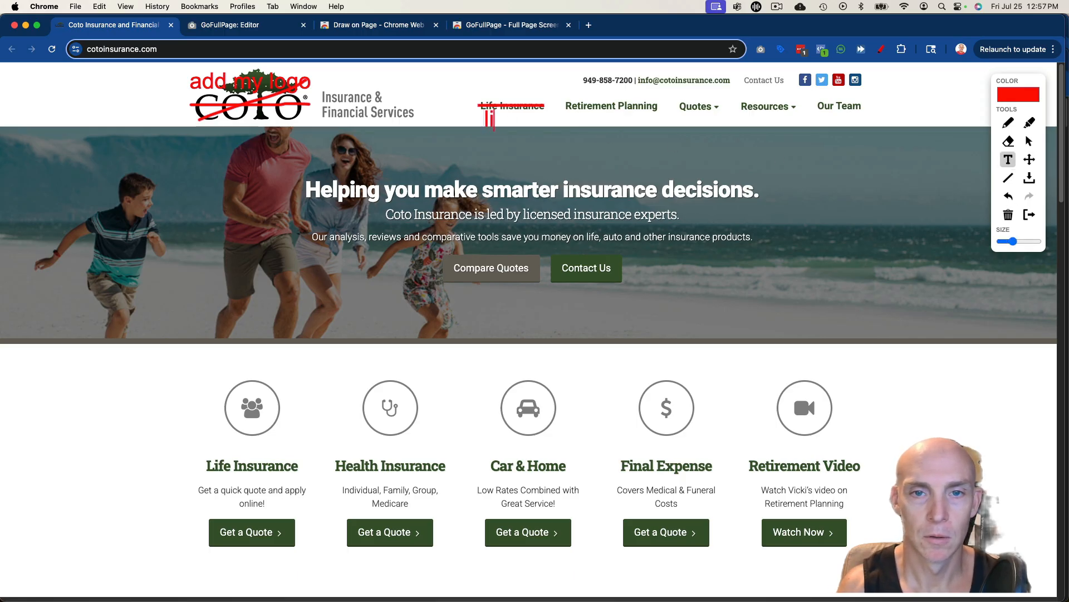
text(fe insurance)
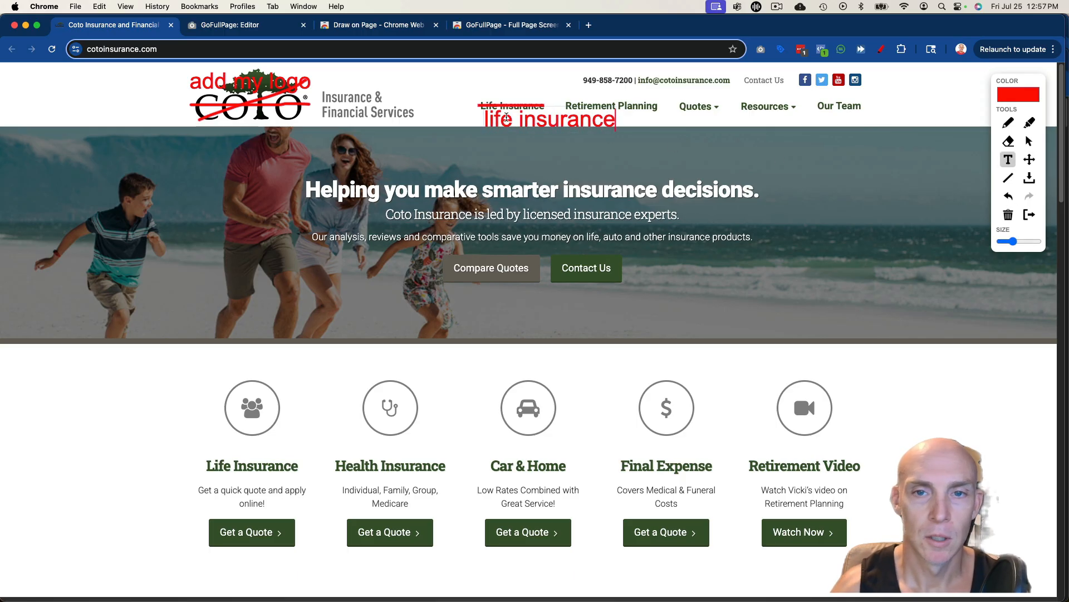
- Shrink the "life insurance" text to a smaller size and move it directly beneath the struck-through navigation item
key(super+a)
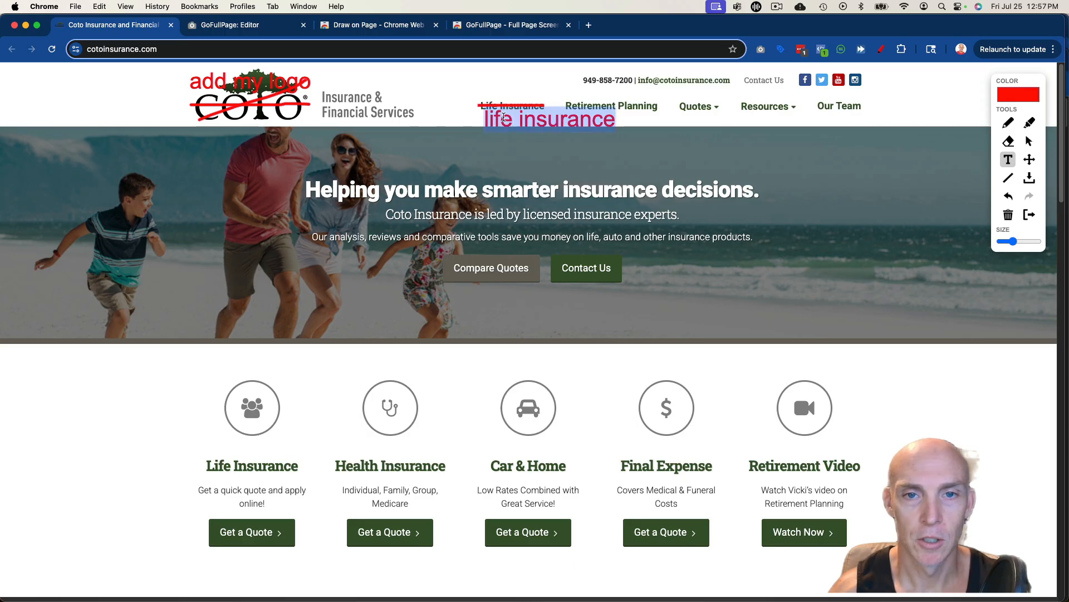
drag(1014, 243, 1002, 243)
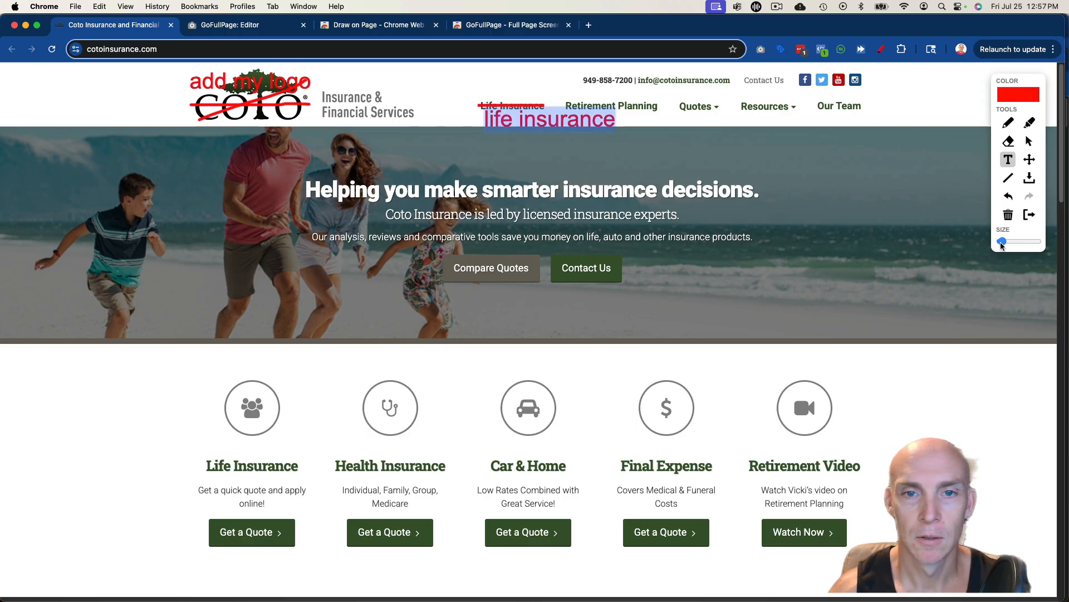
click(1029, 159)
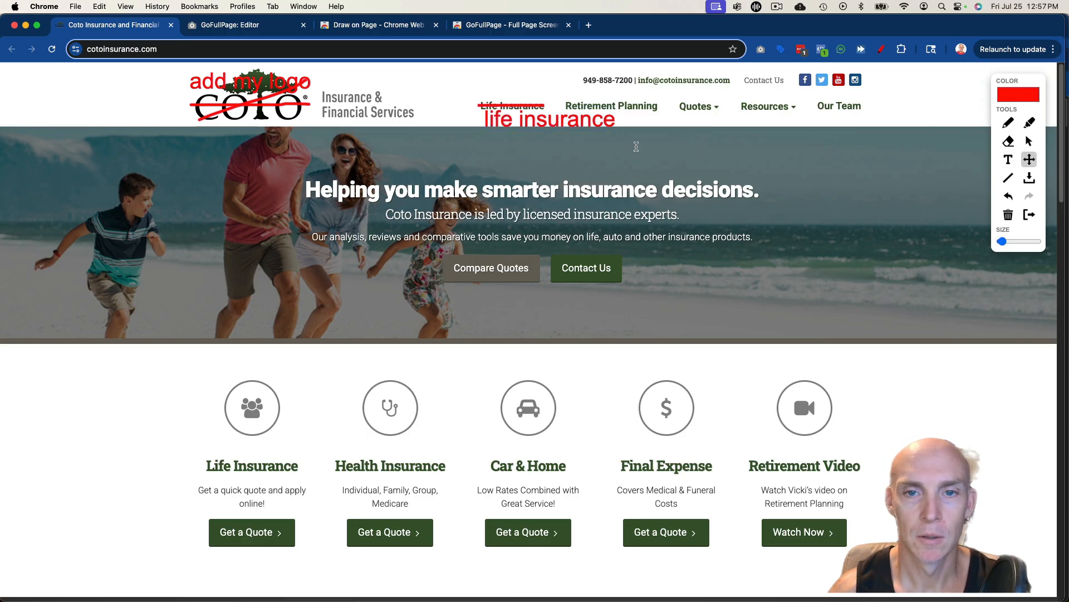
mouse_move(512, 117)
mouse_down()
mouse_move(472, 117)
mouse_move(503, 130)
mouse_move(496, 122)
mouse_up()
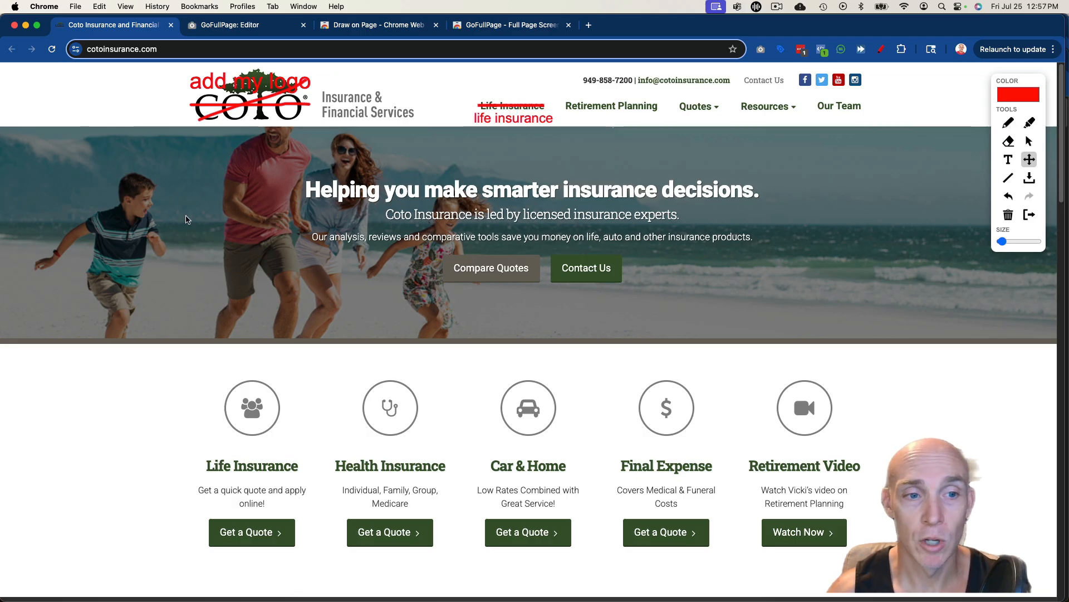
- Cross out the boy in the hero photo with thin red pencil strokes and add the text "change image to famil or older poeple" below
click(1008, 122)
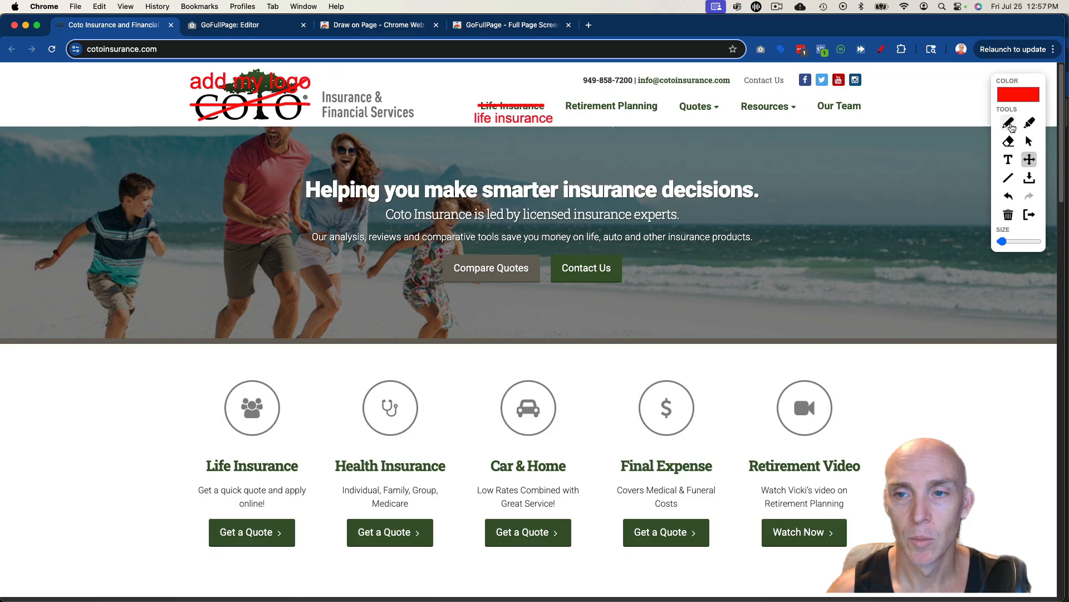
drag(195, 181, 80, 216)
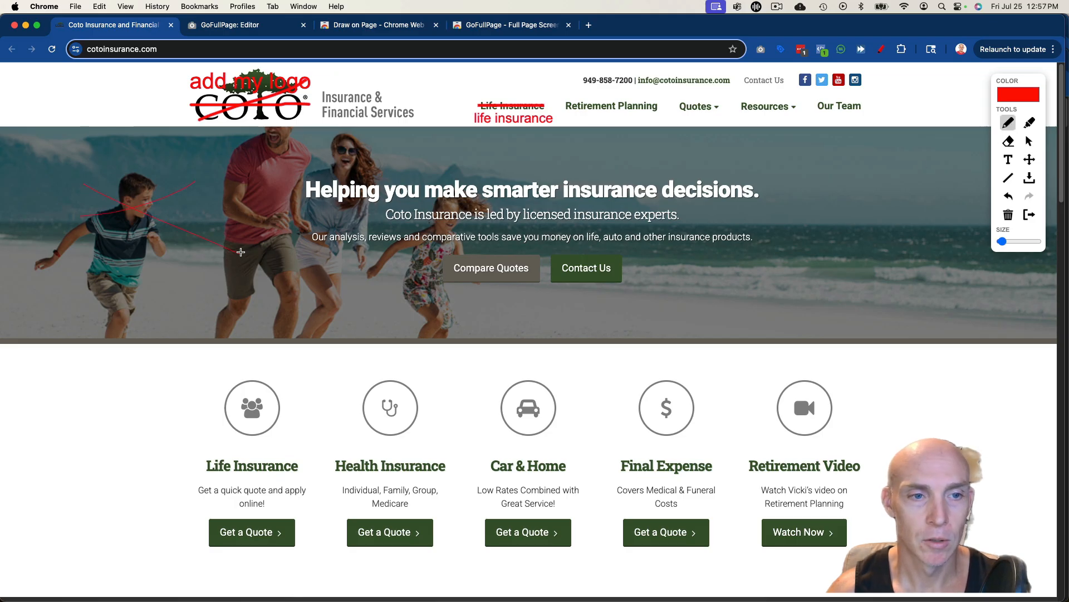
click(1008, 159)
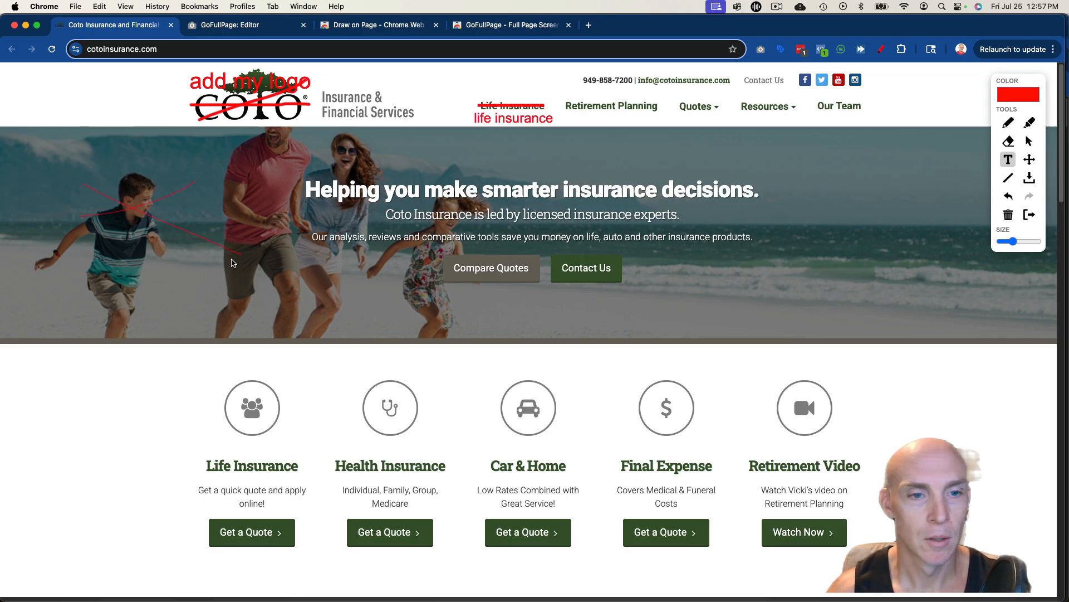
click(122, 266)
text(change imae)
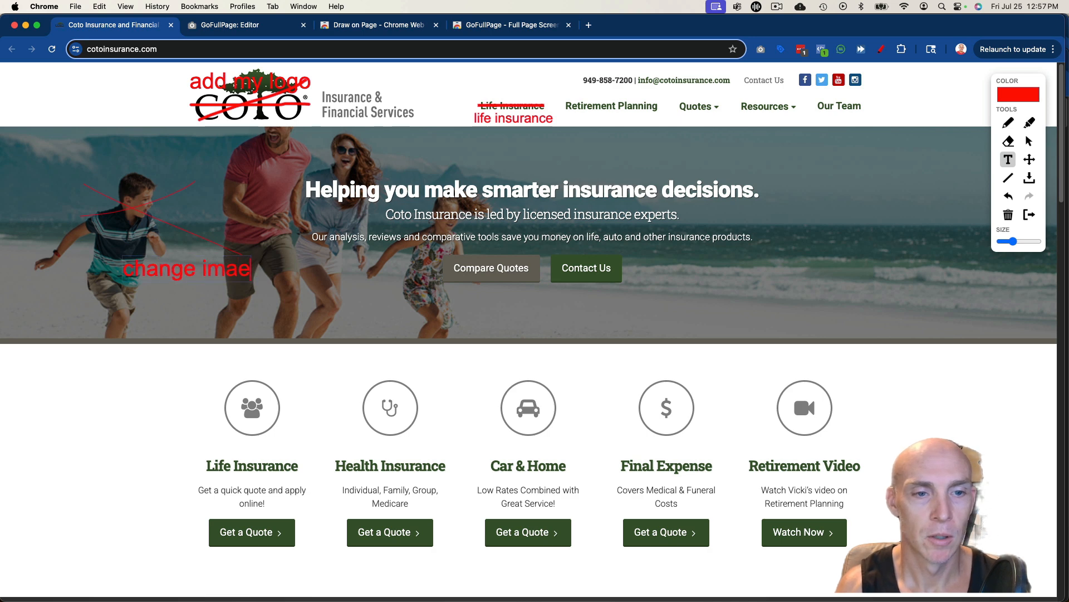
key(BackSpace)
text(ge to)
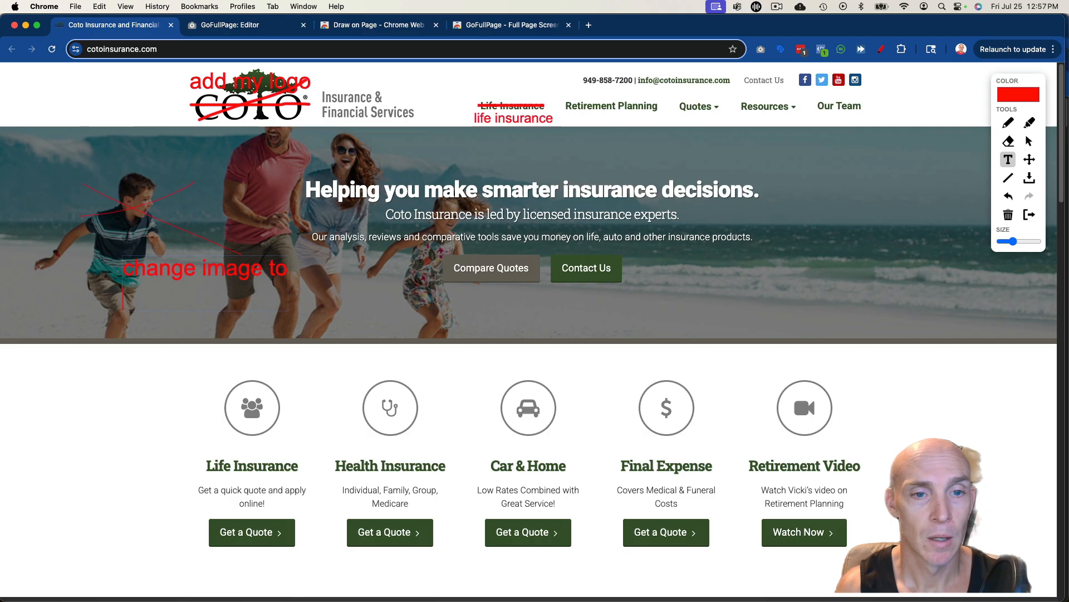
text( famil or)
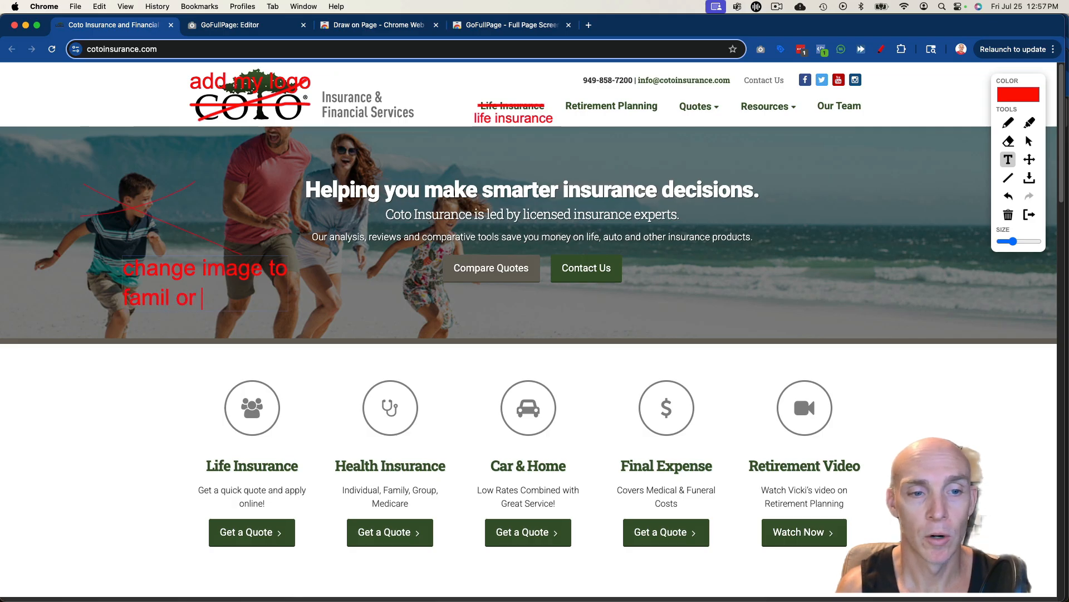
text( olde rpeopl)
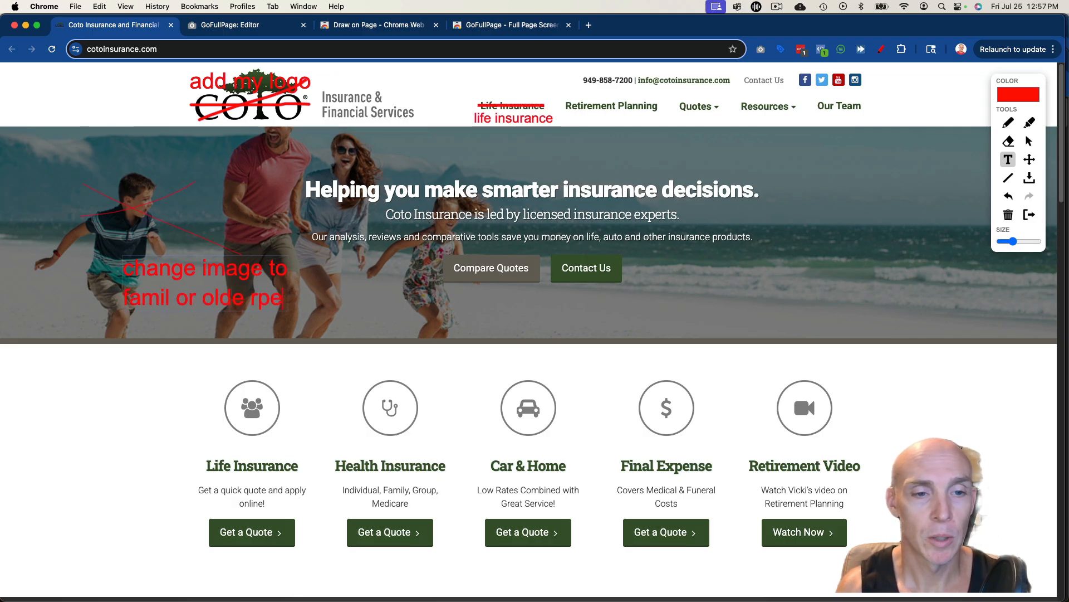
key(BackSpace)
key(BackSpace)
key(BackSpace)
key(BackSpace)
key(BackSpace)
key(BackSpace)
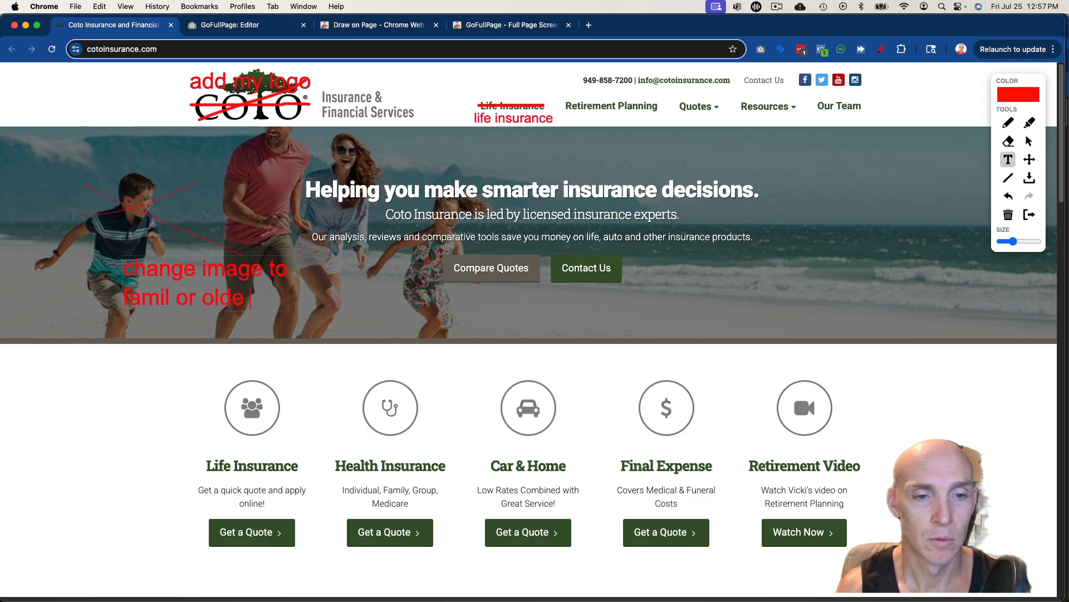
text(poeple)
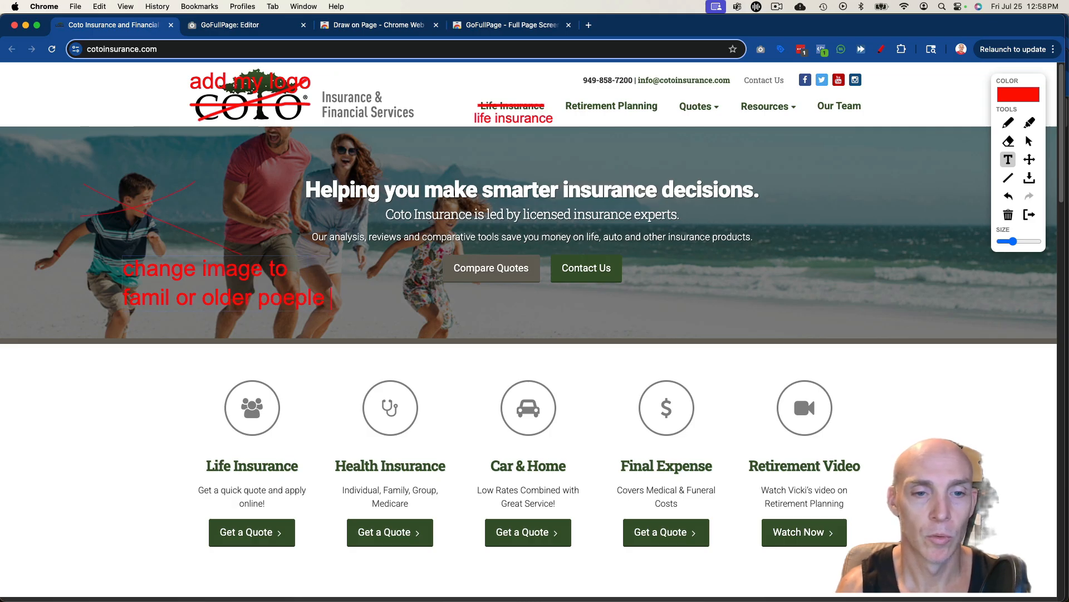
- Cross out the Car & Home, Final Expense and Retirement Video blocks with thin red pencil X marks
click(1008, 122)
drag(1012, 241, 1002, 241)
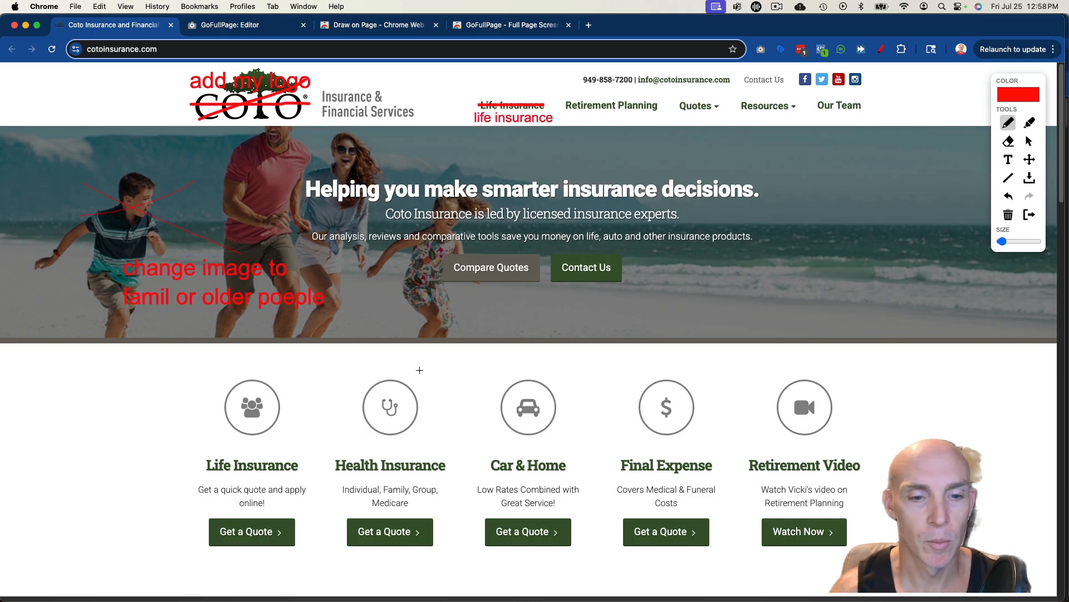
scroll(415, 362, down, 5)
drag(492, 172, 568, 324)
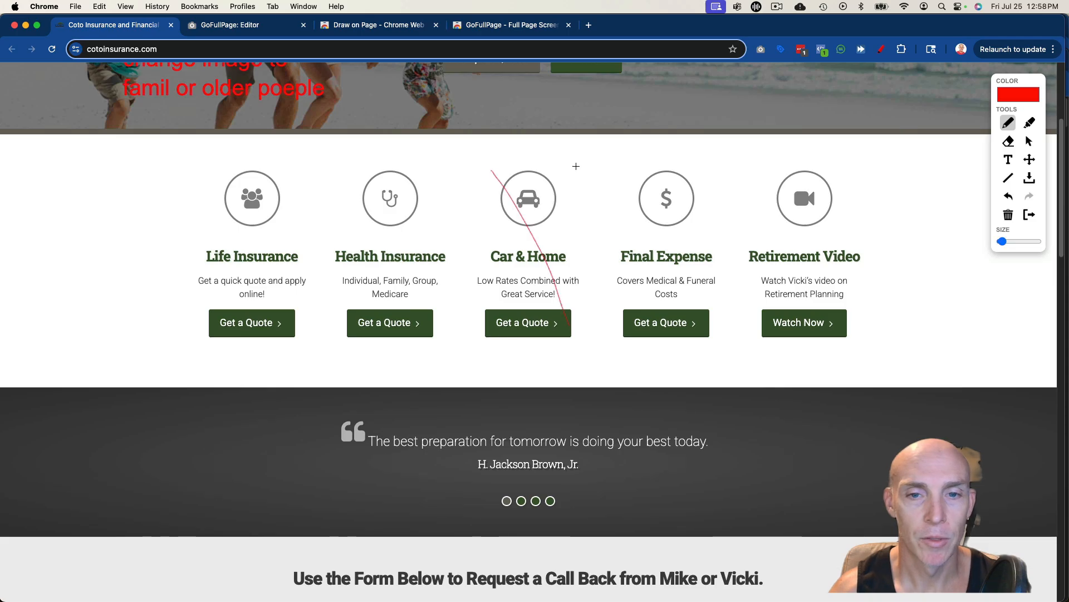
drag(575, 167, 523, 312)
drag(632, 160, 698, 340)
drag(717, 164, 646, 341)
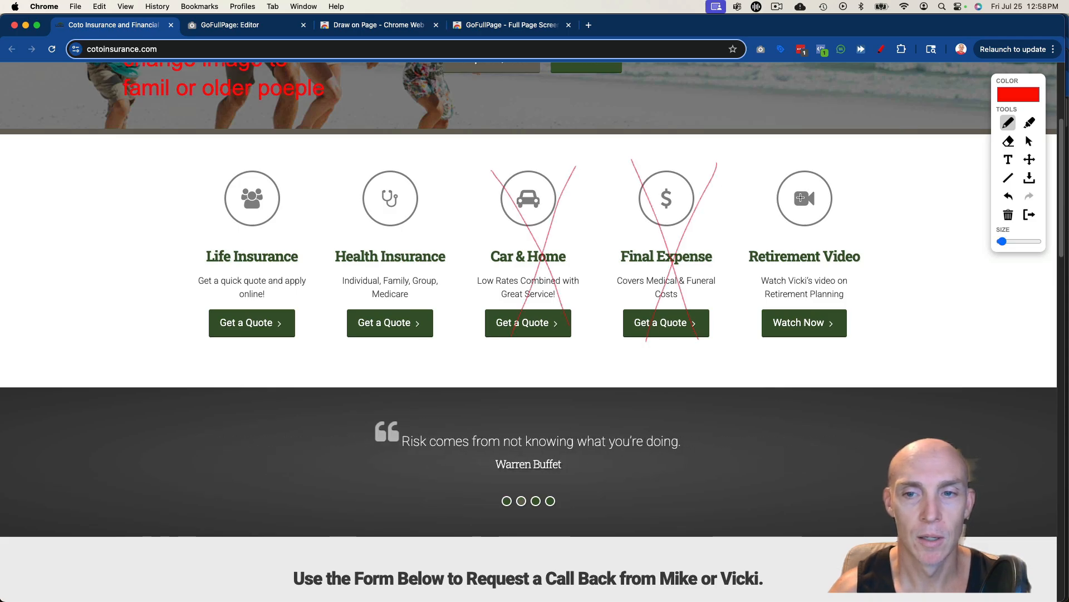
mouse_move(755, 156)
mouse_down()
mouse_move(821, 262)
mouse_move(853, 338)
mouse_up()
drag(854, 167, 774, 314)
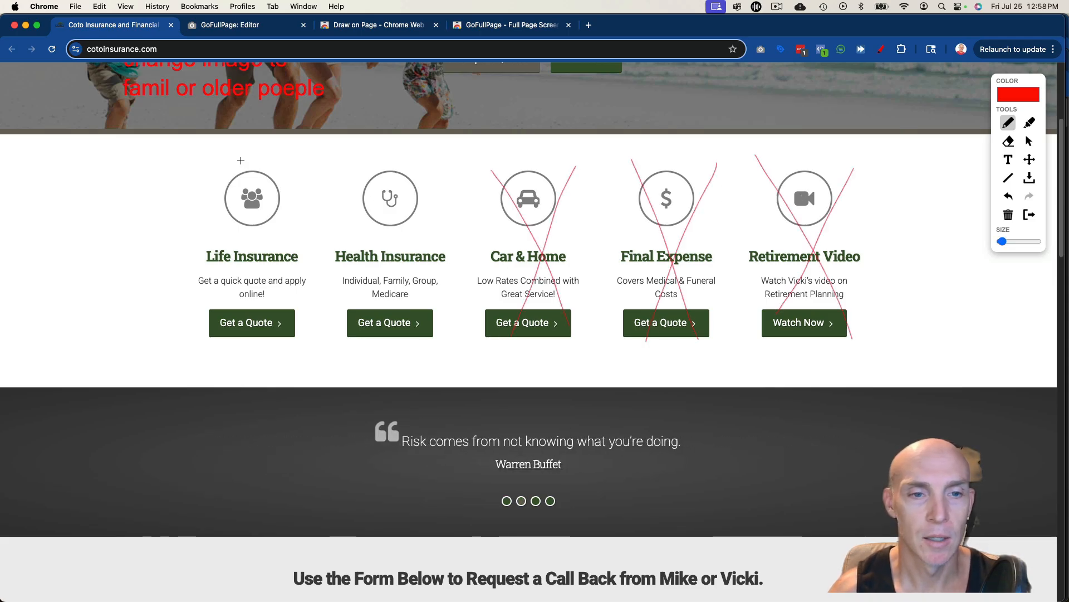
- Circle the Life Insurance and Health Insurance blocks in red pencil and add the text "move over center" beside the circle
drag(423, 152, 390, 124)
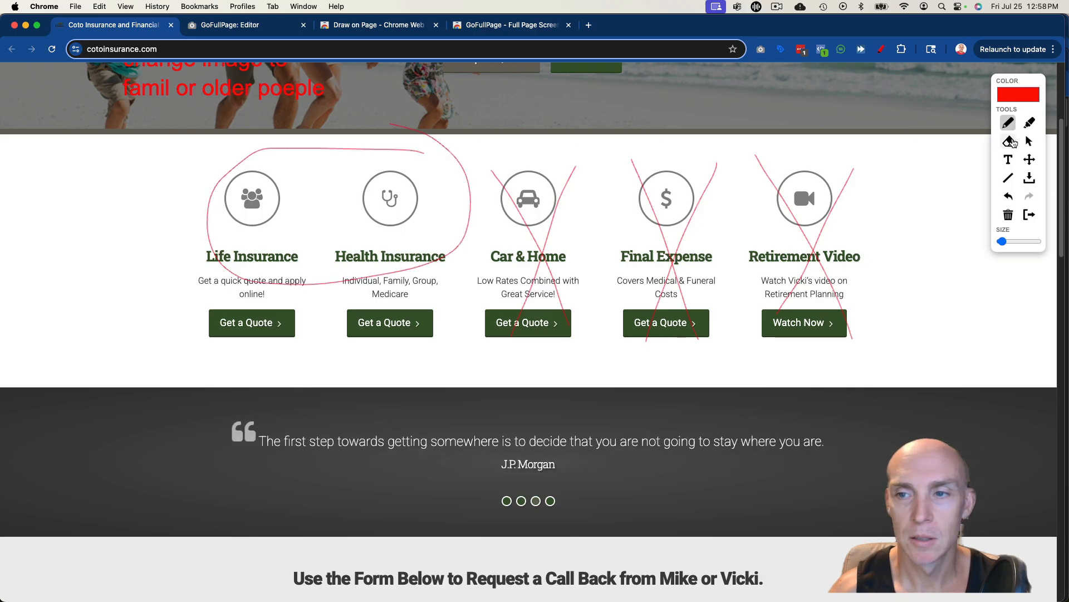
click(1009, 159)
click(485, 140)
text(m)
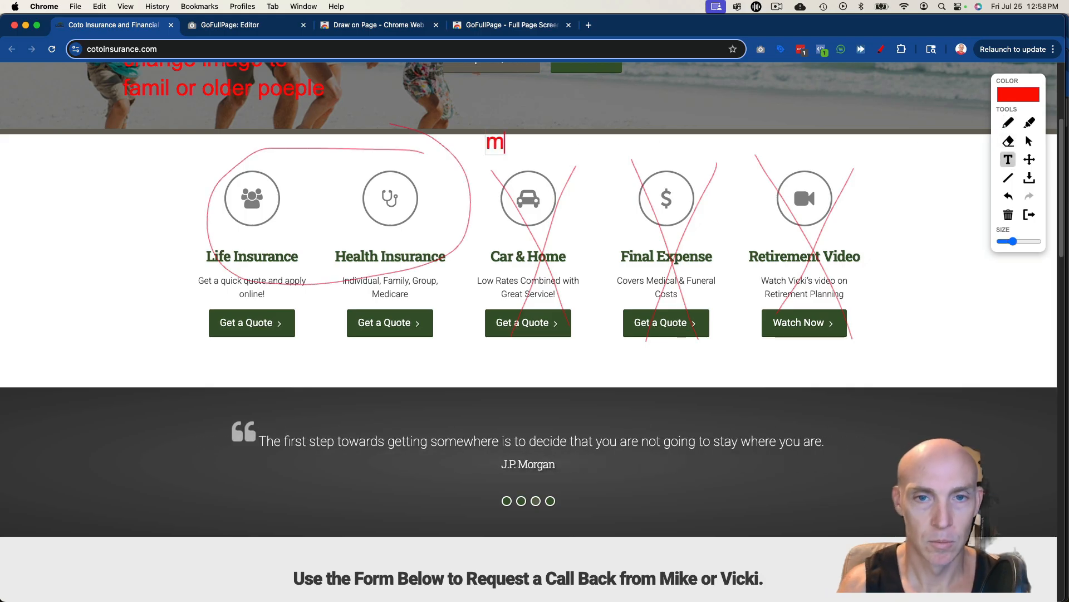
text(ove over center)
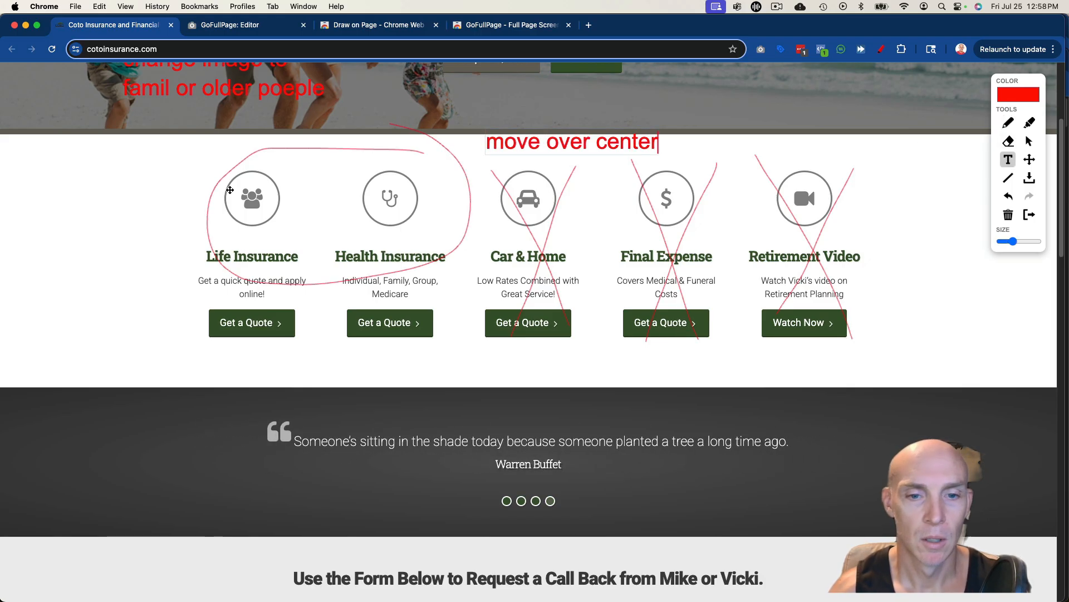
click(105, 196)
- Add the red text "Make testimonals instead of quotes show images/videos" across the dark quote slider
scroll(273, 277, down, 1)
scroll(273, 277, down, 3)
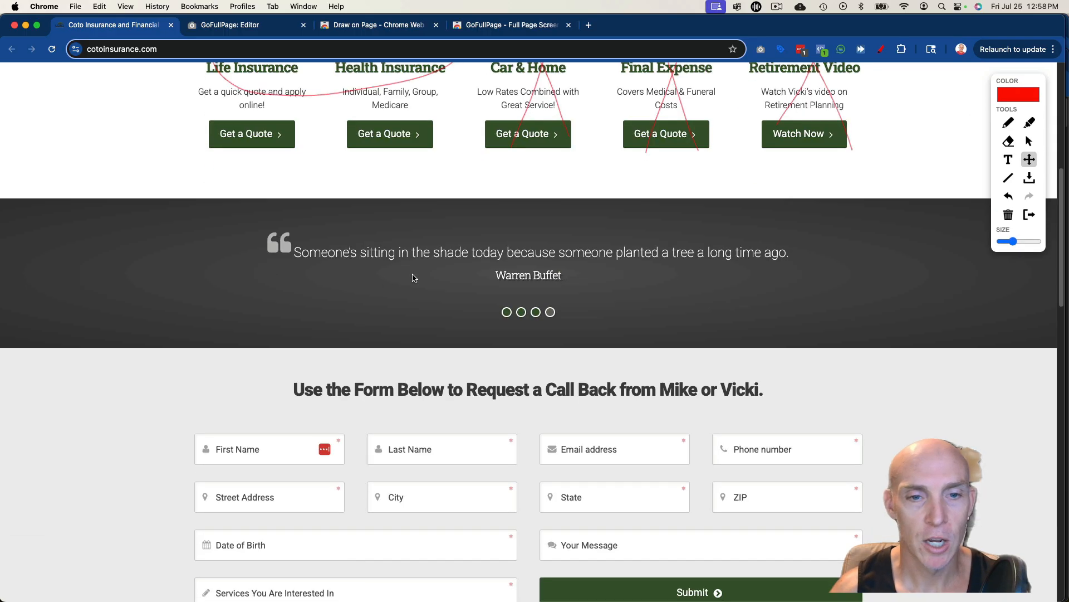
click(1008, 160)
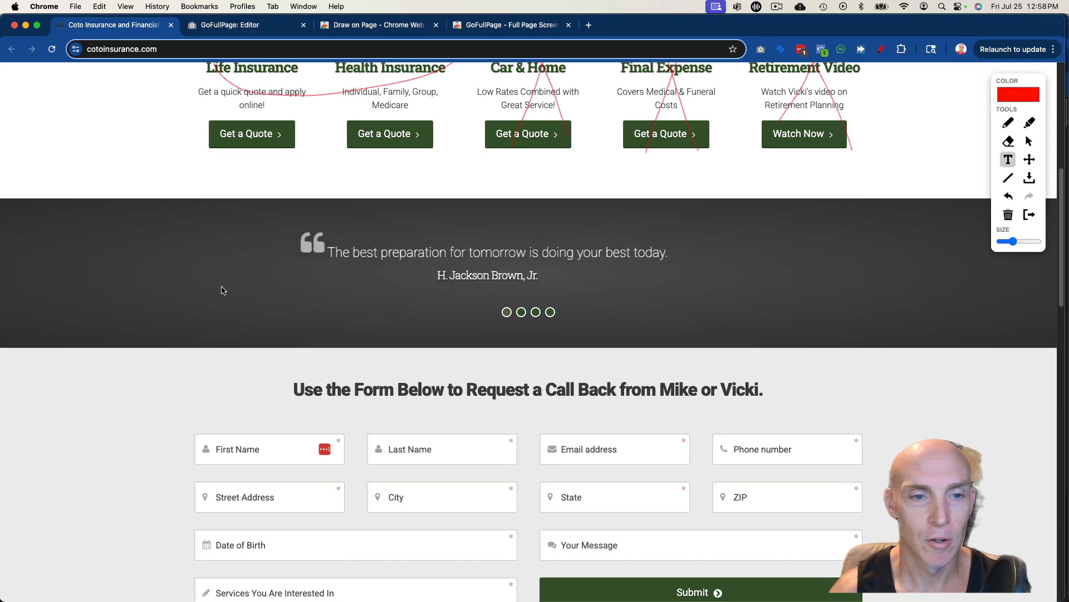
click(194, 269)
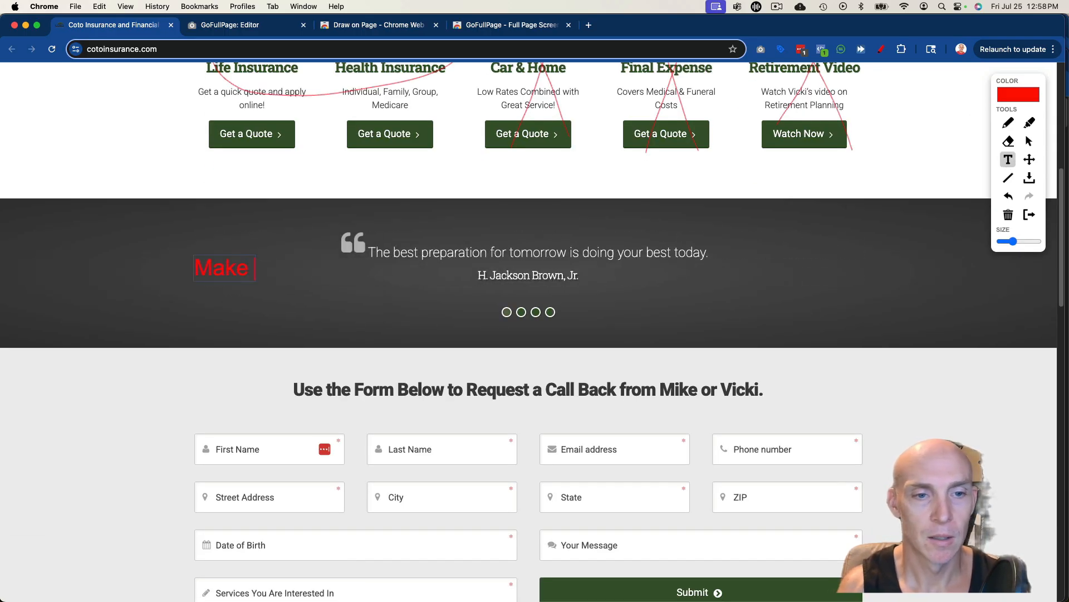
text(Make testimonals instead)
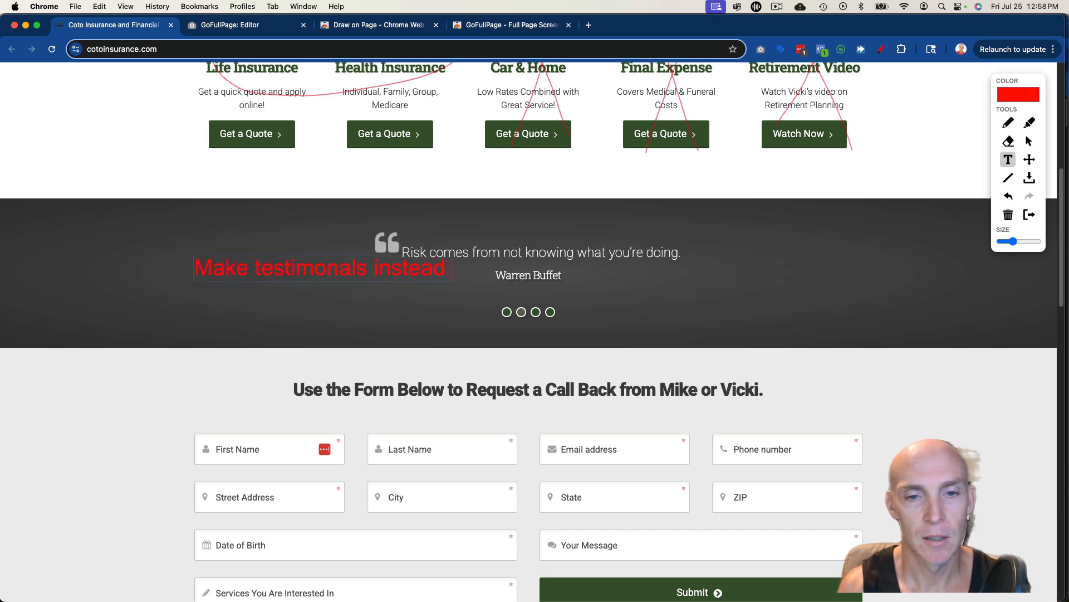
text( of quotes show images/)
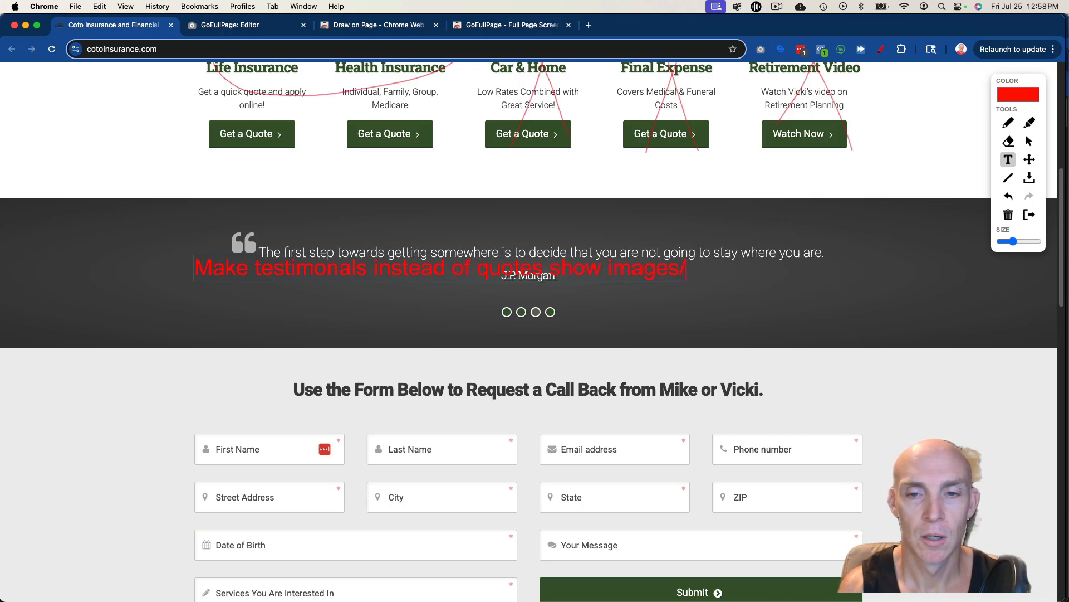
text(videos)
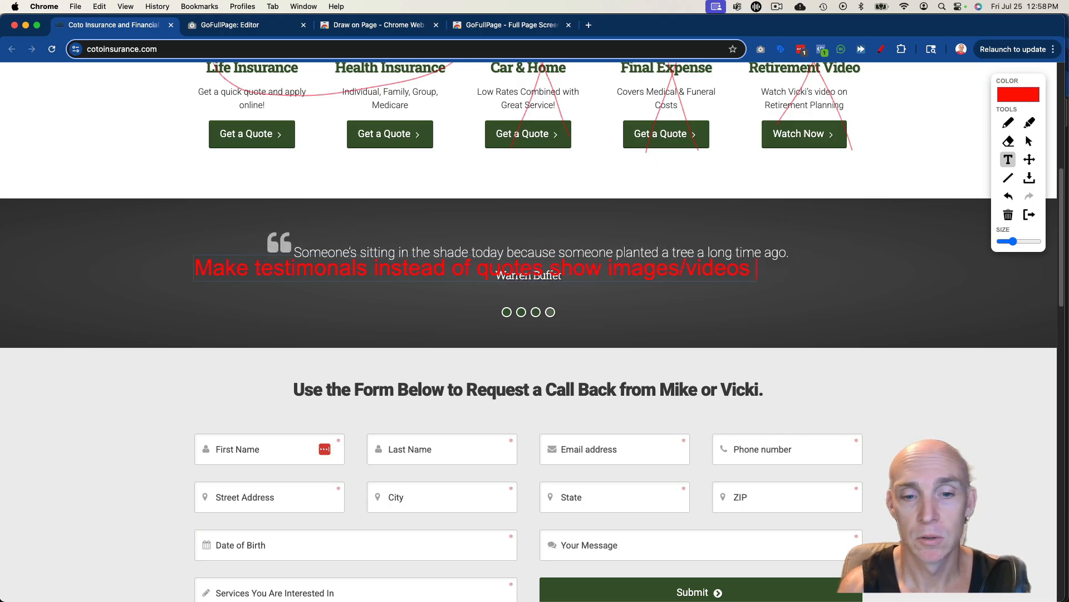
- Add the text "remove form or just make email and name and phone and move to the top" above the call-back form fields
scroll(313, 325, down, 5)
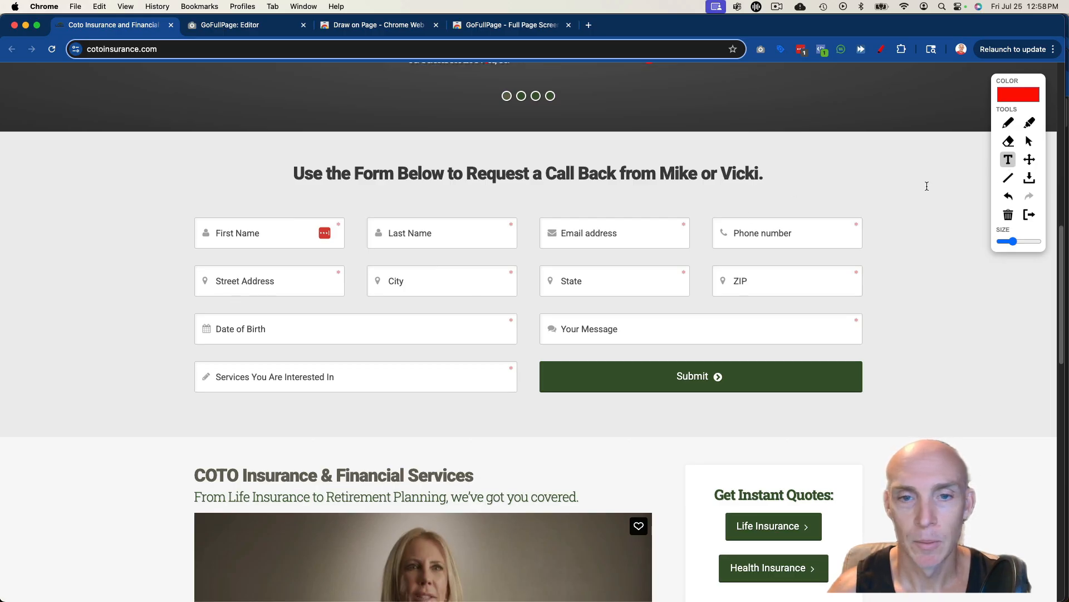
click(201, 207)
text(remove )
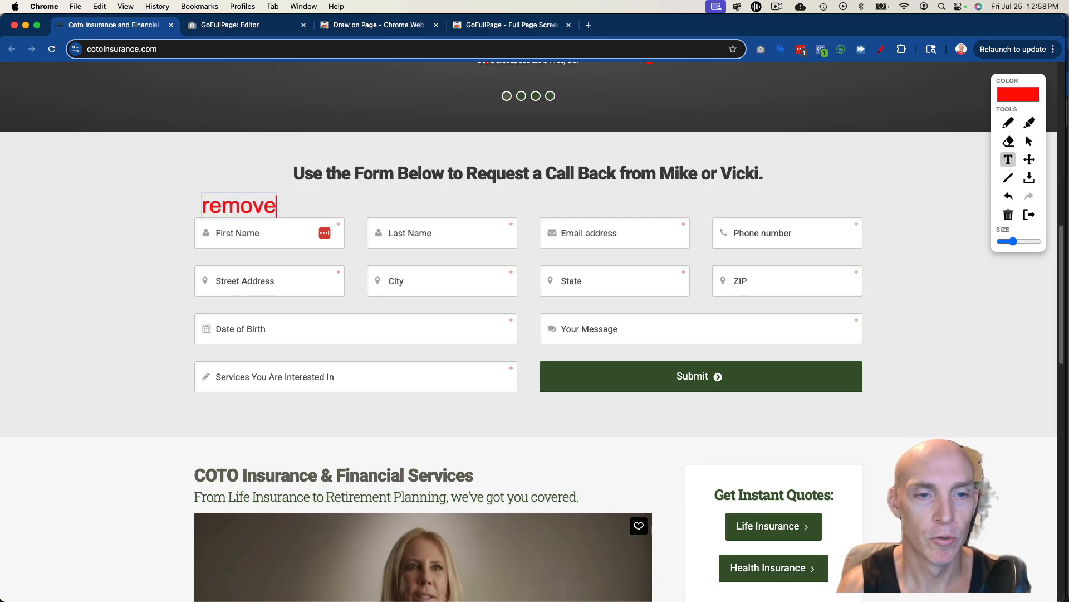
text(form )
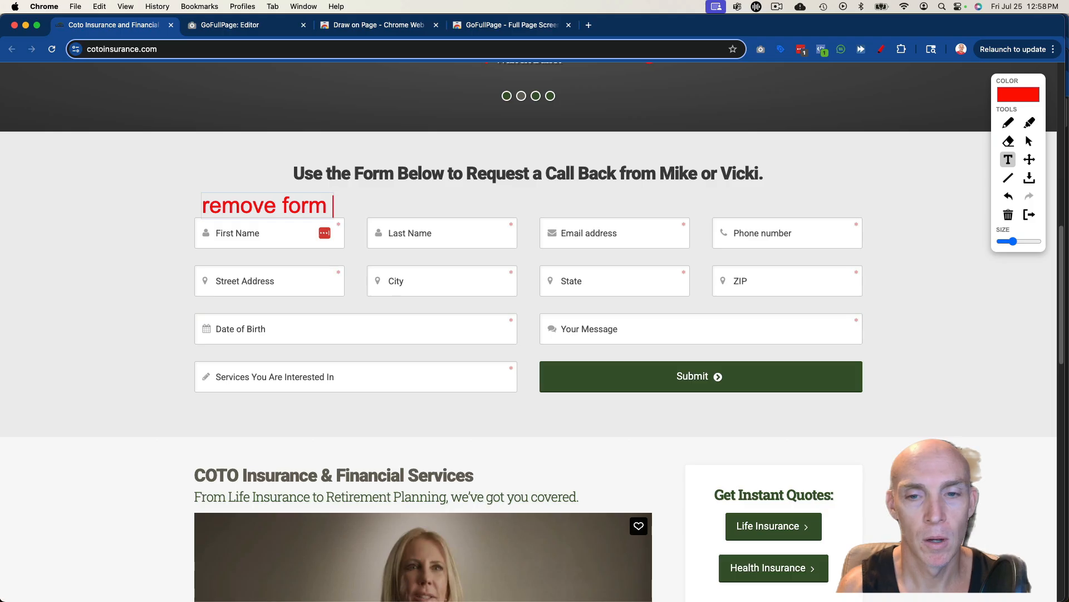
text(or just make em)
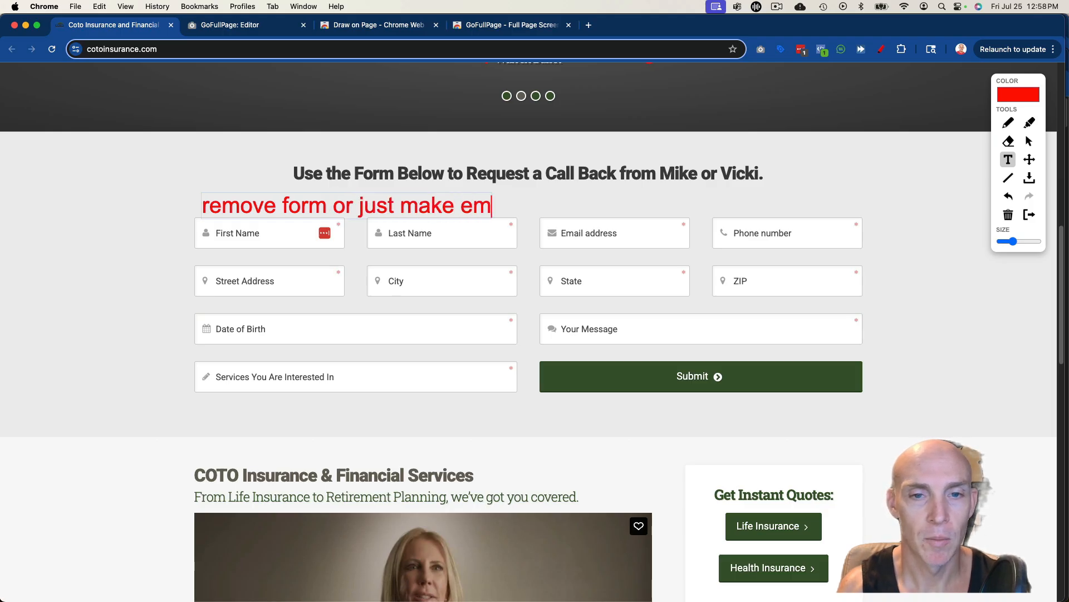
text(ail and )
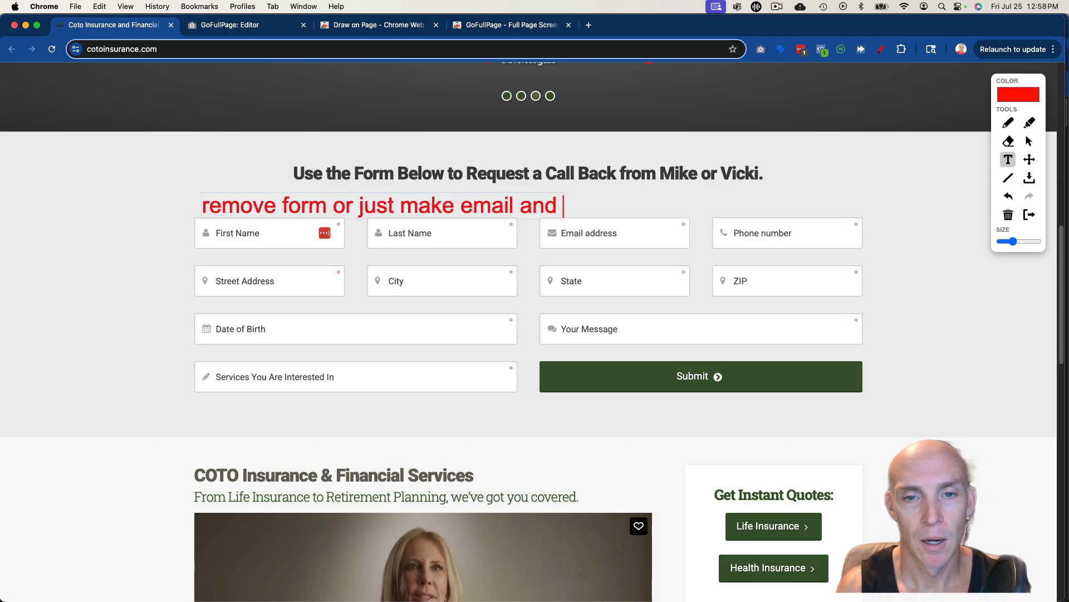
text(name an dp)
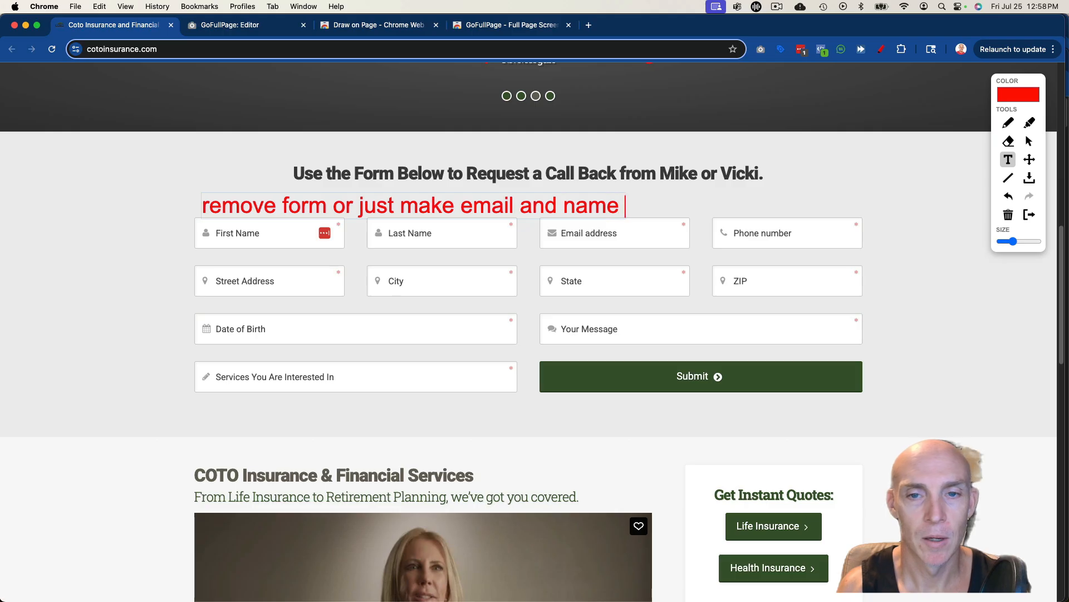
key(BackSpace)
key(BackSpace)
key(BackSpace)
text(d ph)
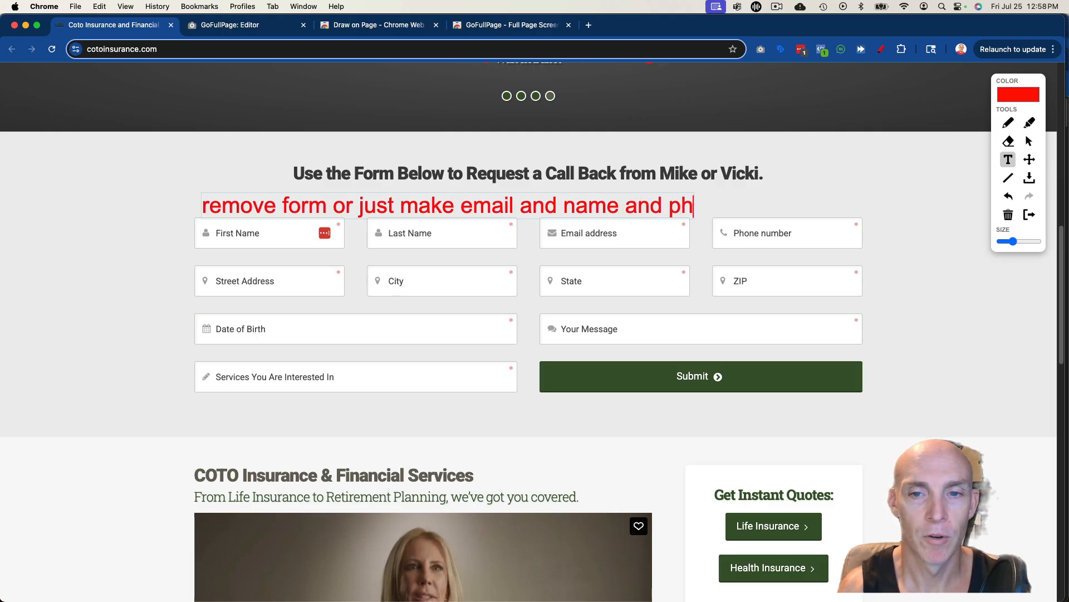
text(one and mov)
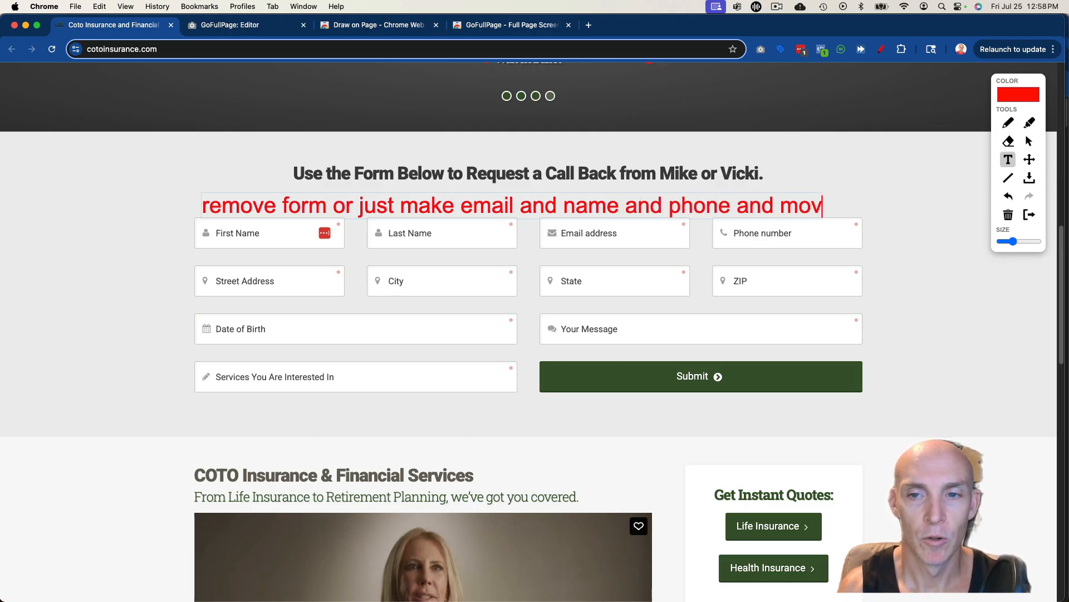
text(e to the top)
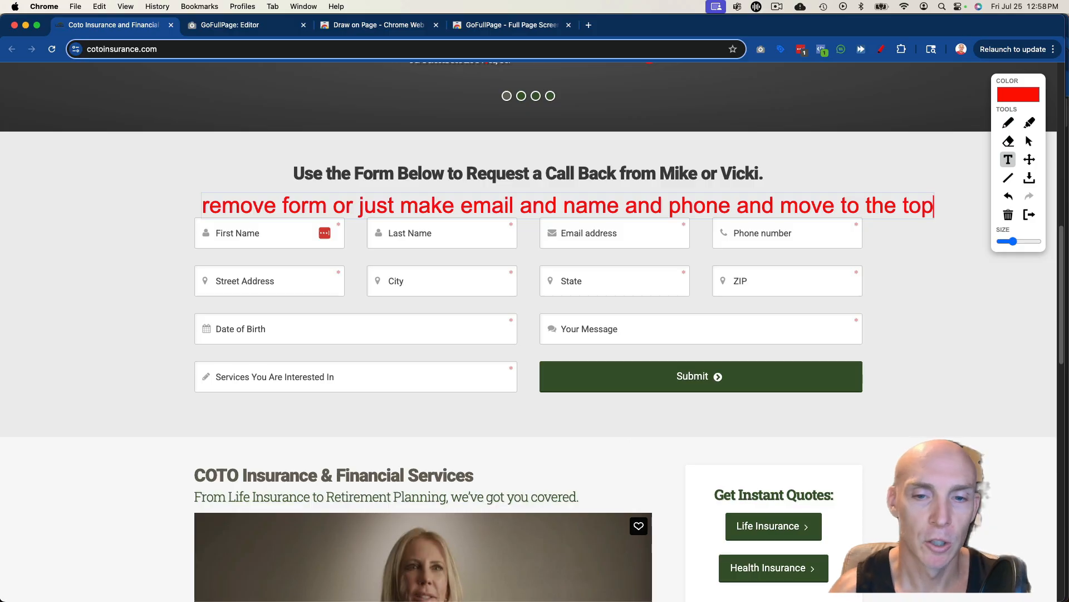
scroll(527, 239, up, 15)
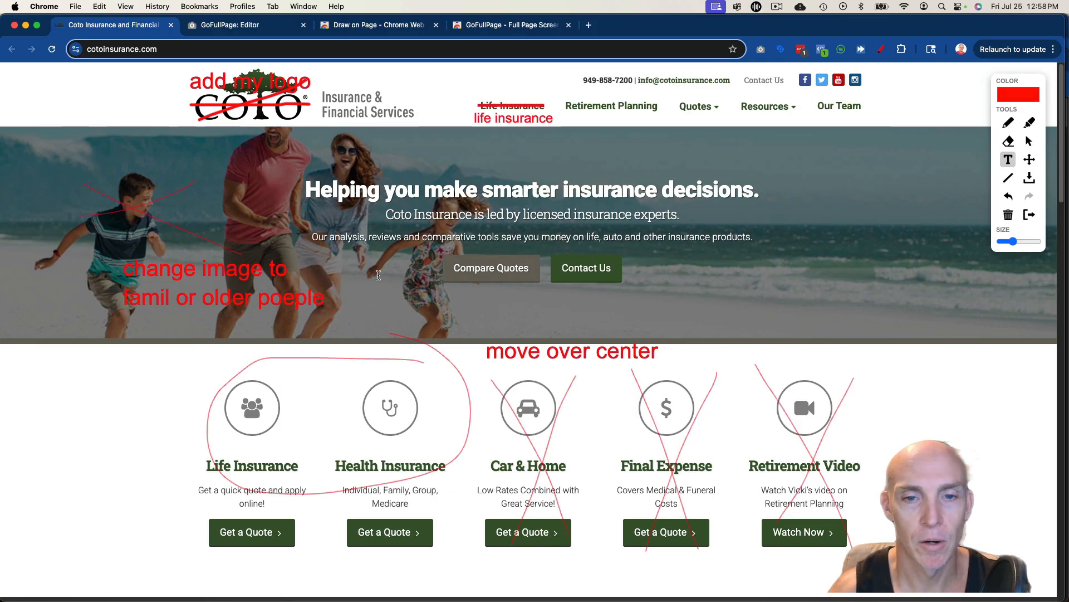
click(328, 272)
- Add the text "change to my video link here:" over the presenter video, with "D" on a second line
scroll(393, 262, down, 20)
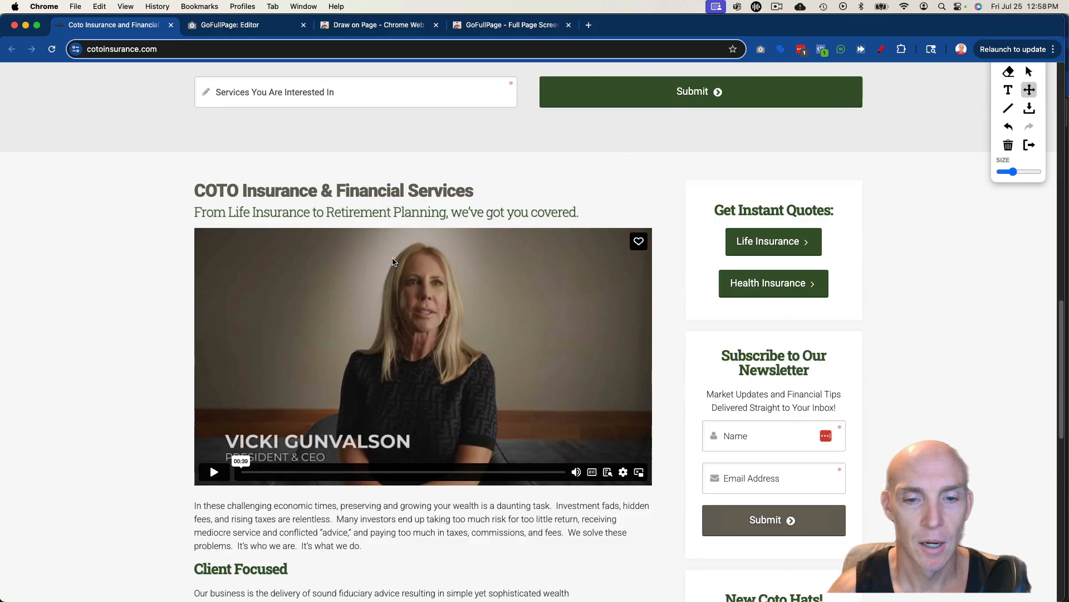
scroll(378, 223, up, 3)
scroll(353, 215, down, 1)
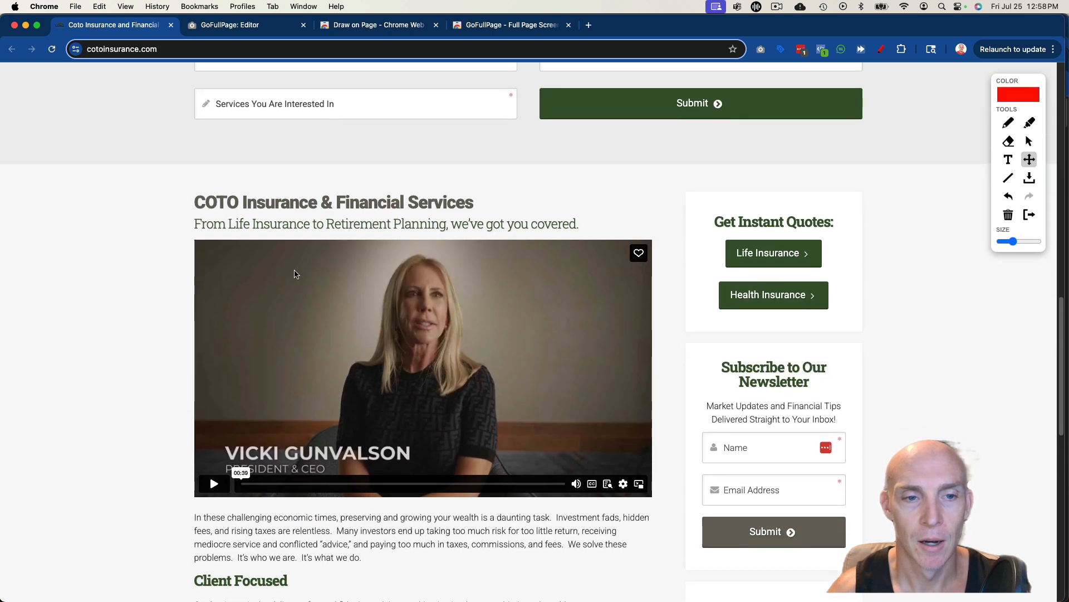
click(1008, 159)
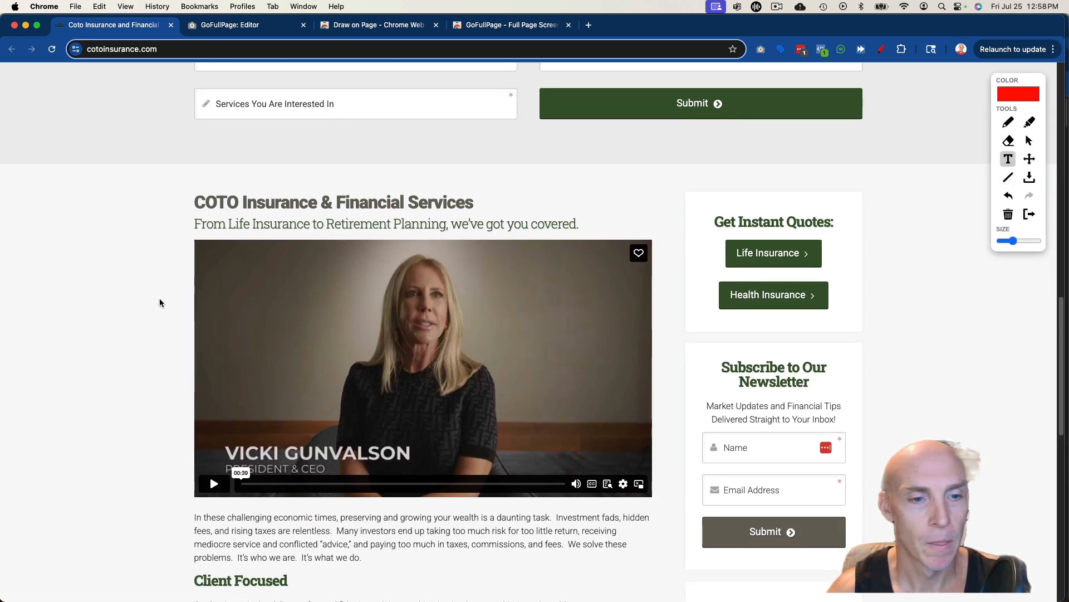
text(cha)
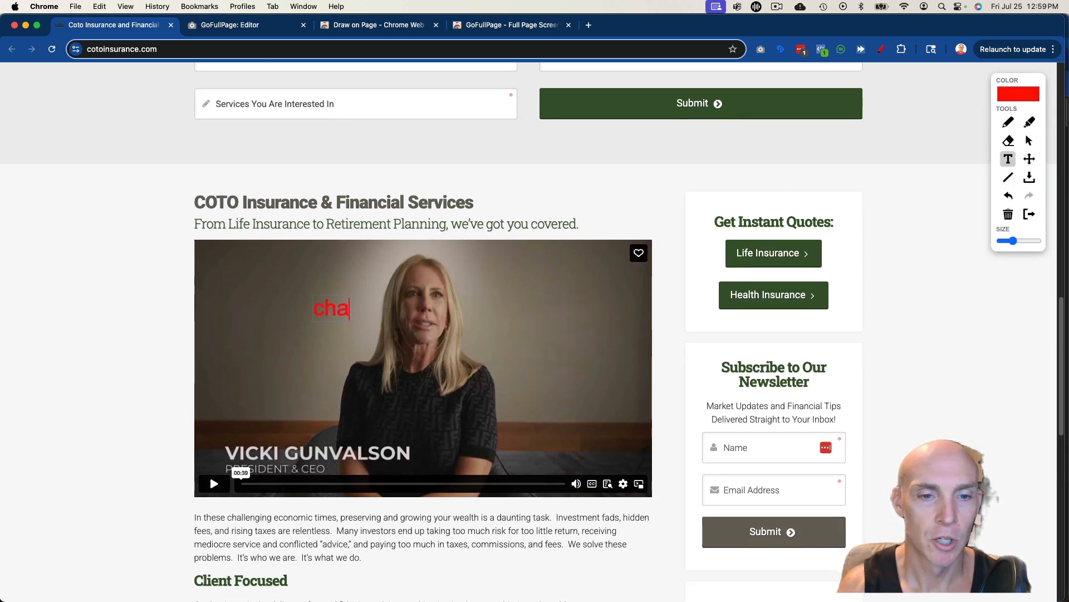
text(nge to my video link here:)
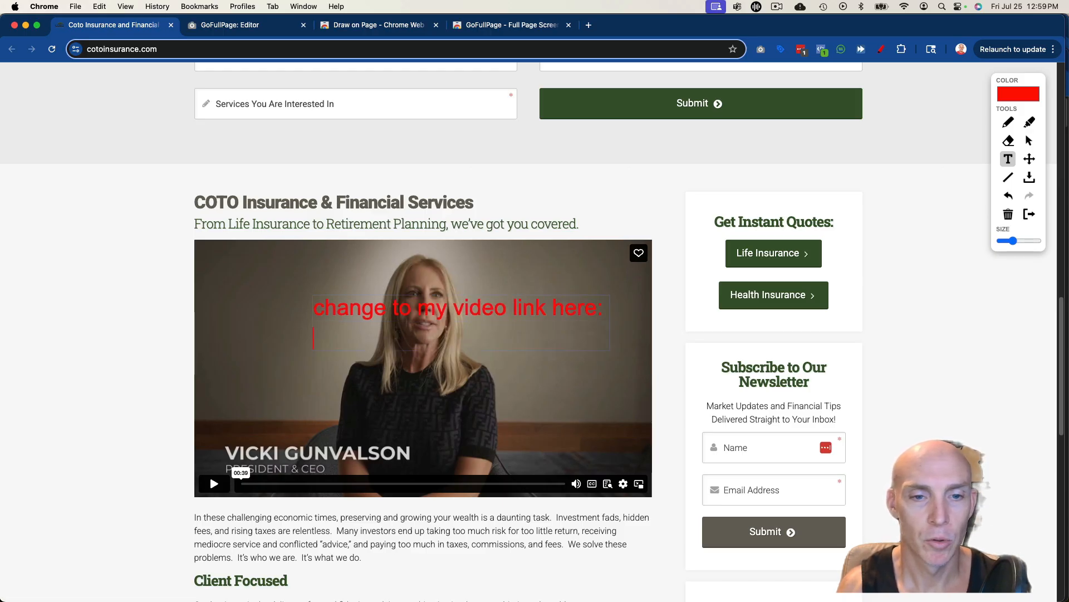
text(Draw on Page)
key(BackSpace)
key(BackSpace)
key(BackSpace)
key(BackSpace)
key(BackSpace)
key(BackSpace)
key(BackSpace)
key(BackSpace)
key(BackSpace)
key(BackSpace)
key(BackSpace)
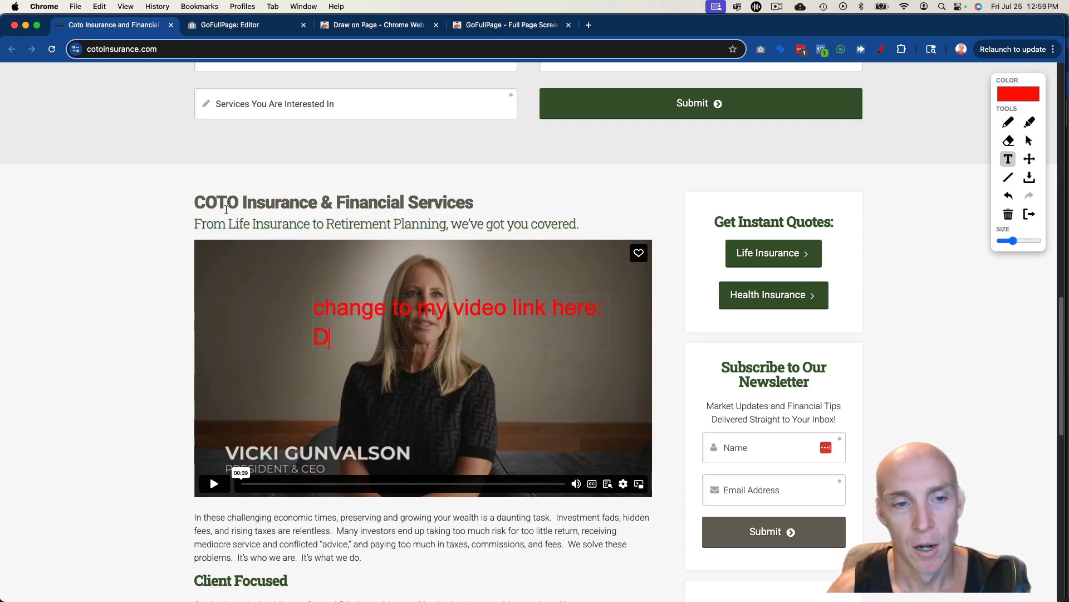
click(210, 203)
- Strike through the "COTO Insurance & Financial Services" heading above the video with a thin straight red line
scroll(583, 296, down, 4)
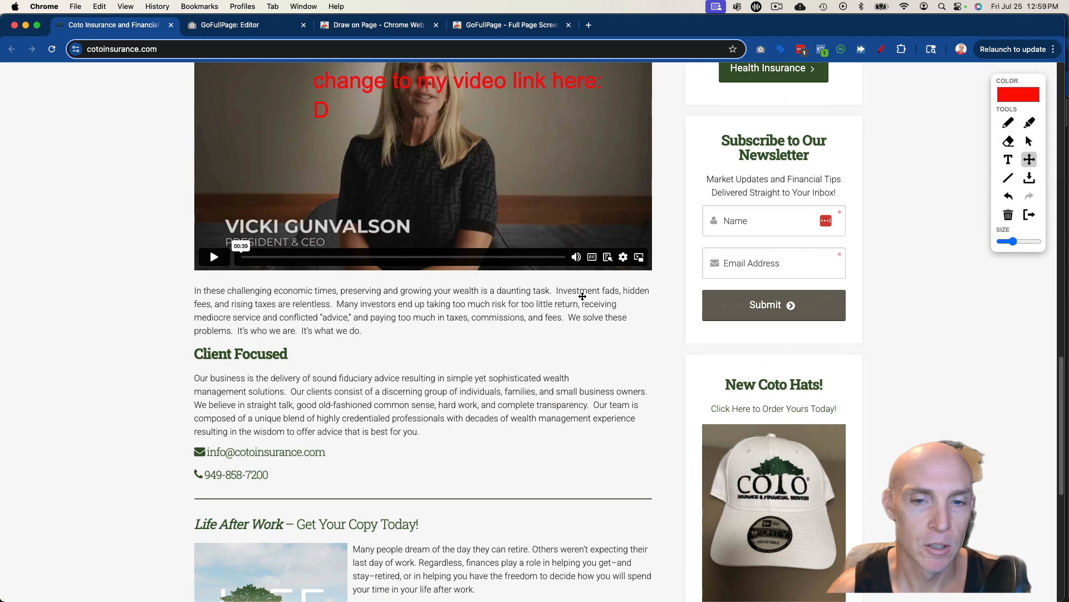
scroll(580, 306, down, 7)
scroll(577, 308, up, 16)
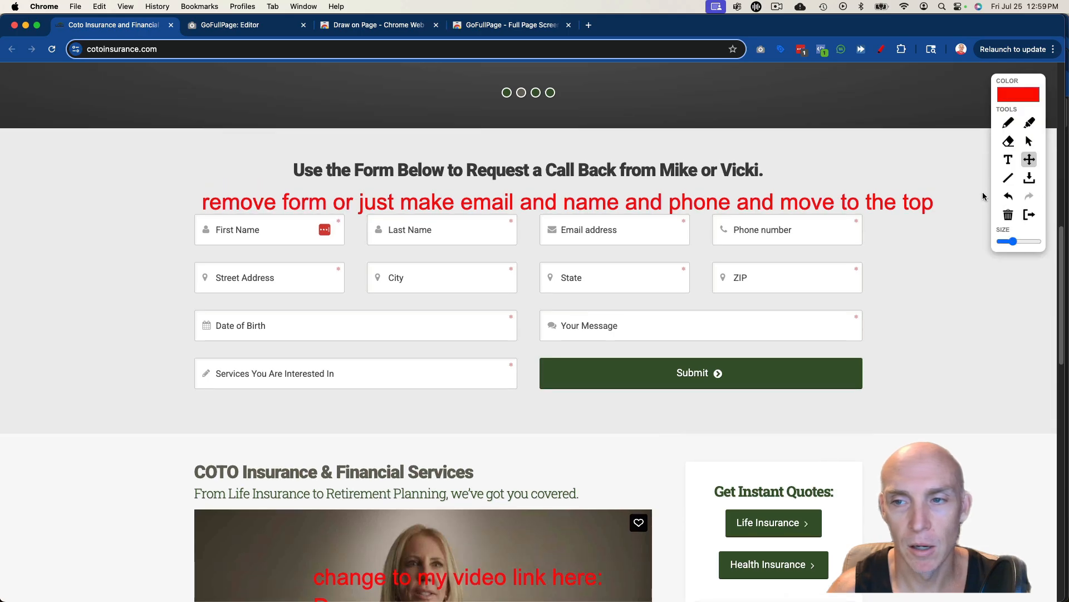
click(1008, 178)
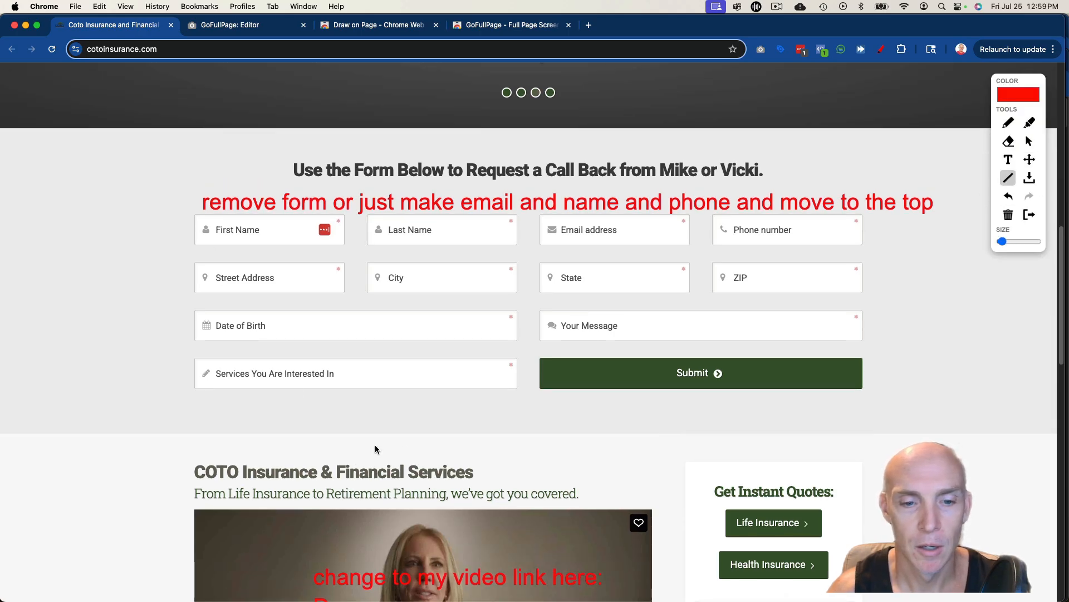
drag(231, 475, 388, 475)
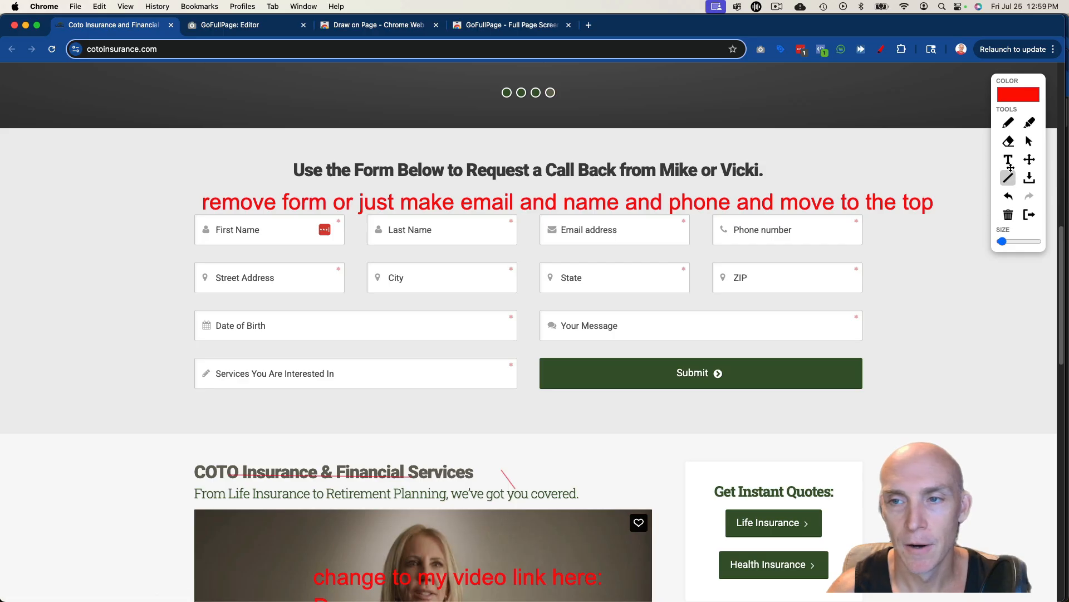
- Capture a full-page screenshot of the annotated homepage from its top with GoFullPage
click(1029, 160)
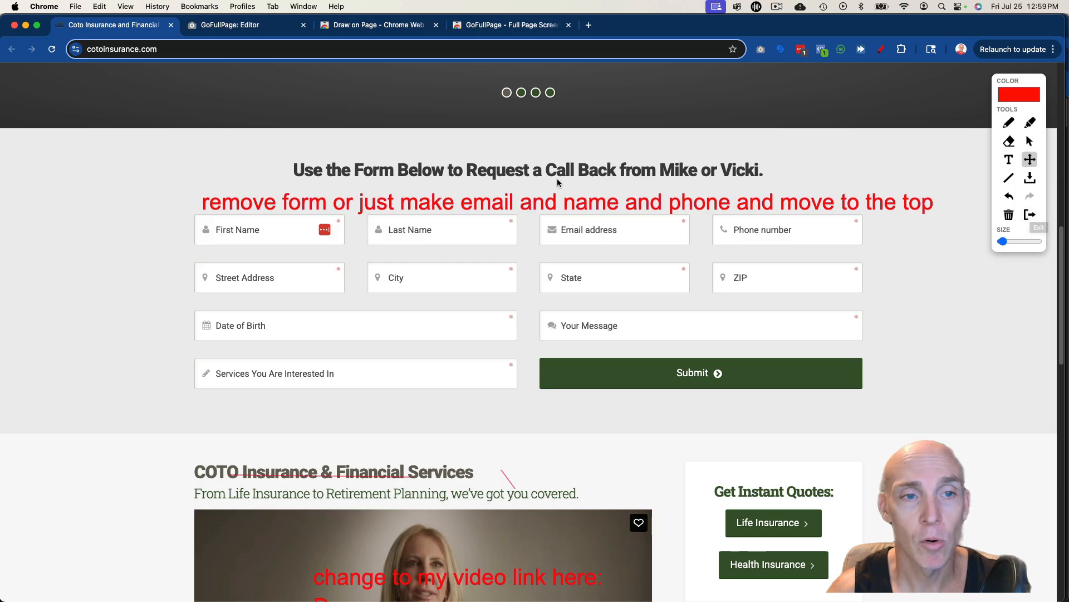
scroll(557, 179, up, 15)
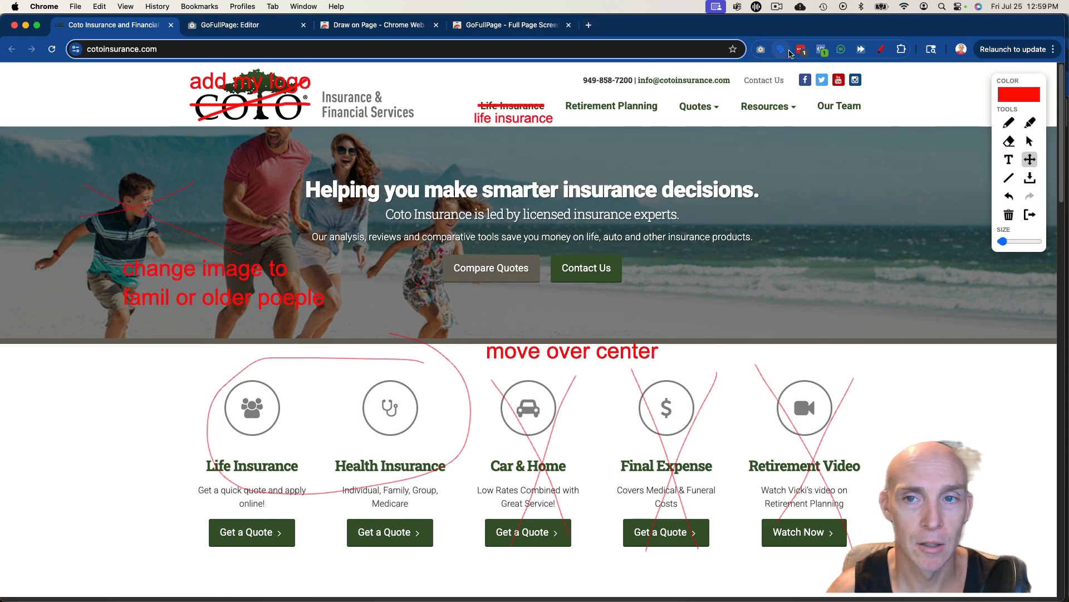
click(761, 50)
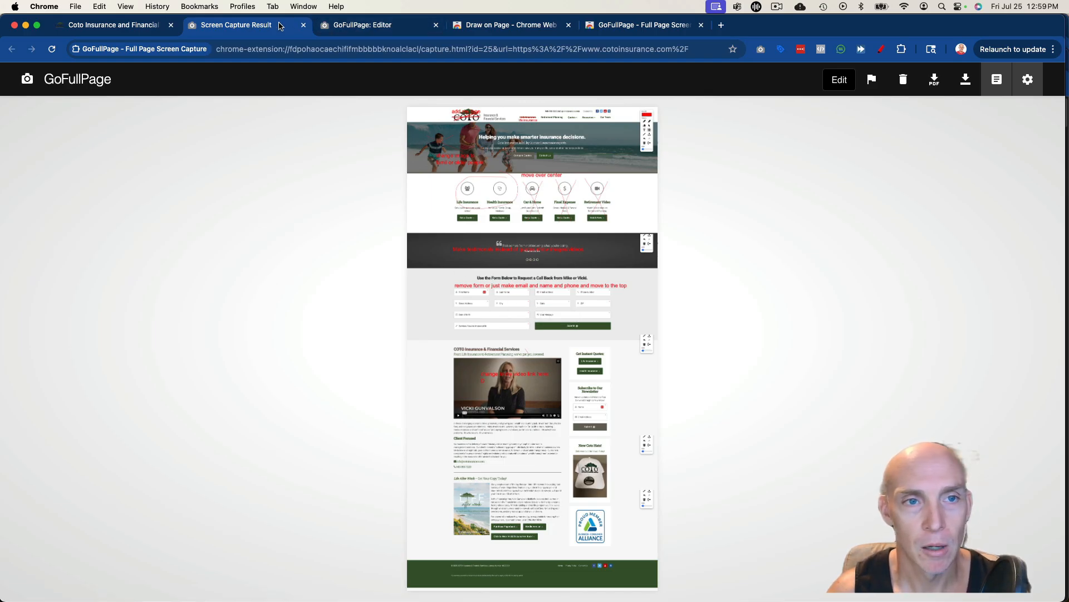
- Review the GoFullPage editor mockup, the Draw on Page and GoFullPage store pages, and the annotations along the live homepage
click(366, 26)
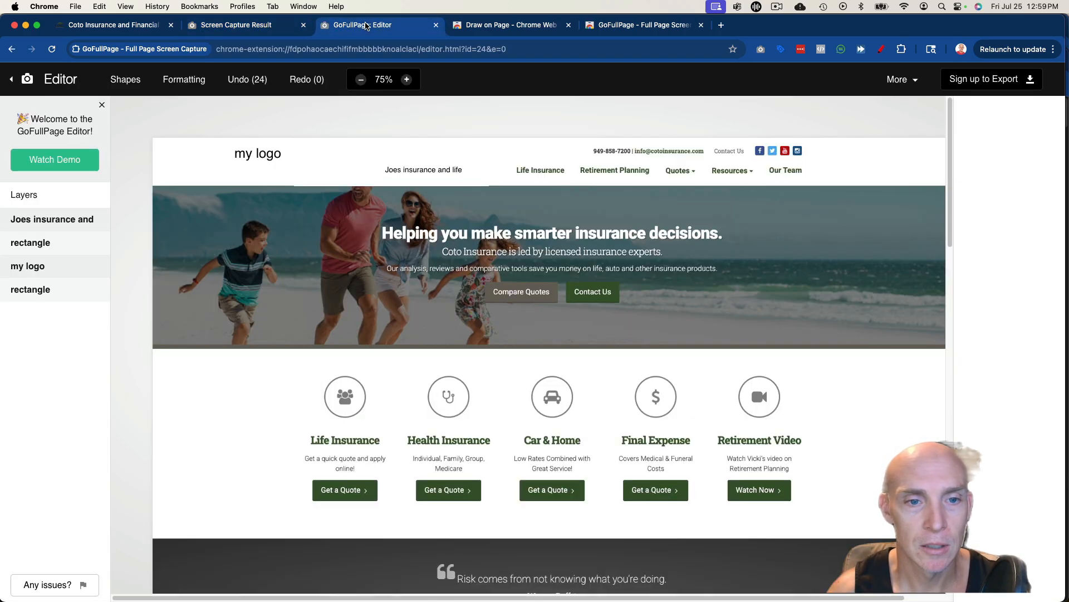
click(538, 27)
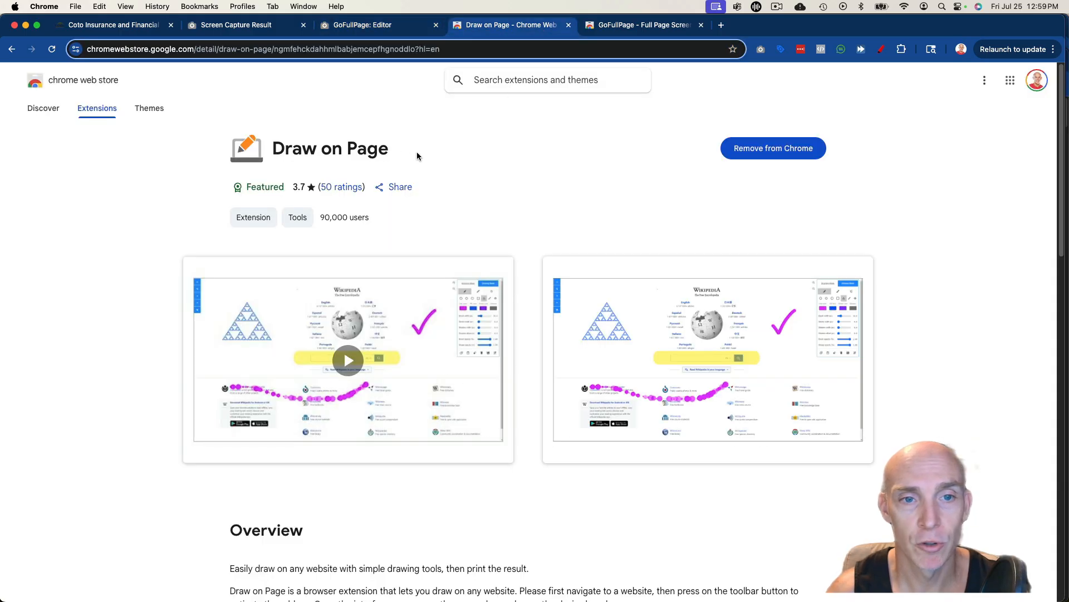
click(638, 28)
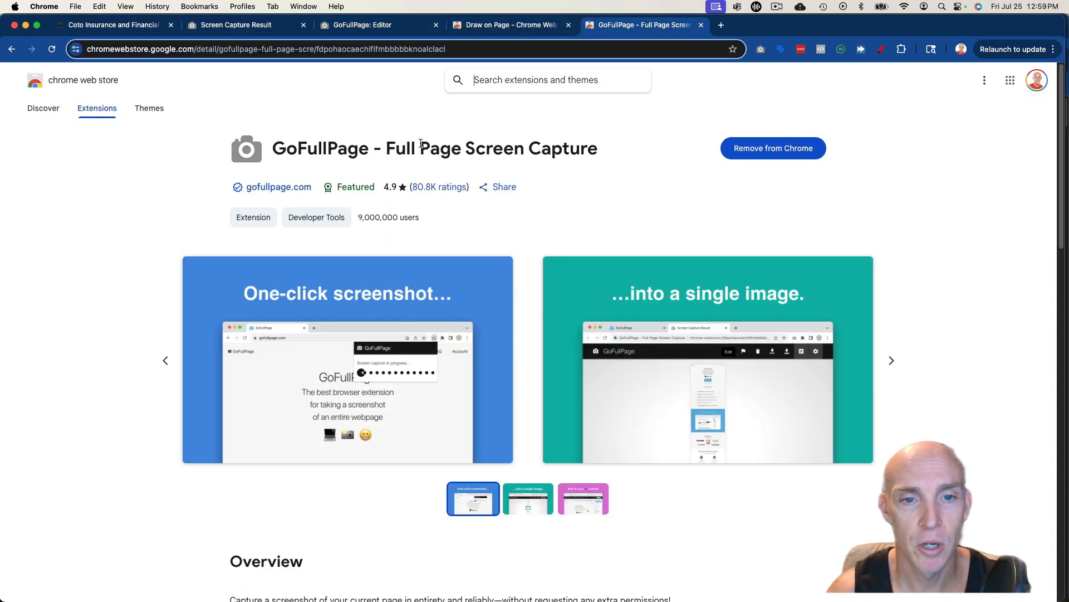
click(368, 26)
click(112, 25)
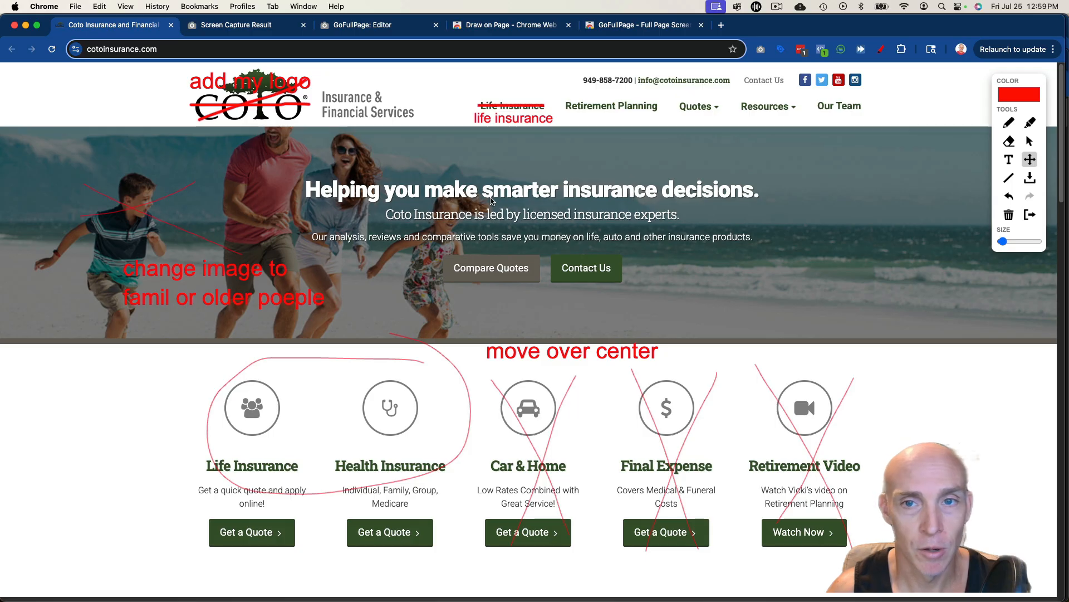
scroll(496, 206, down, 5)
scroll(499, 212, down, 20)
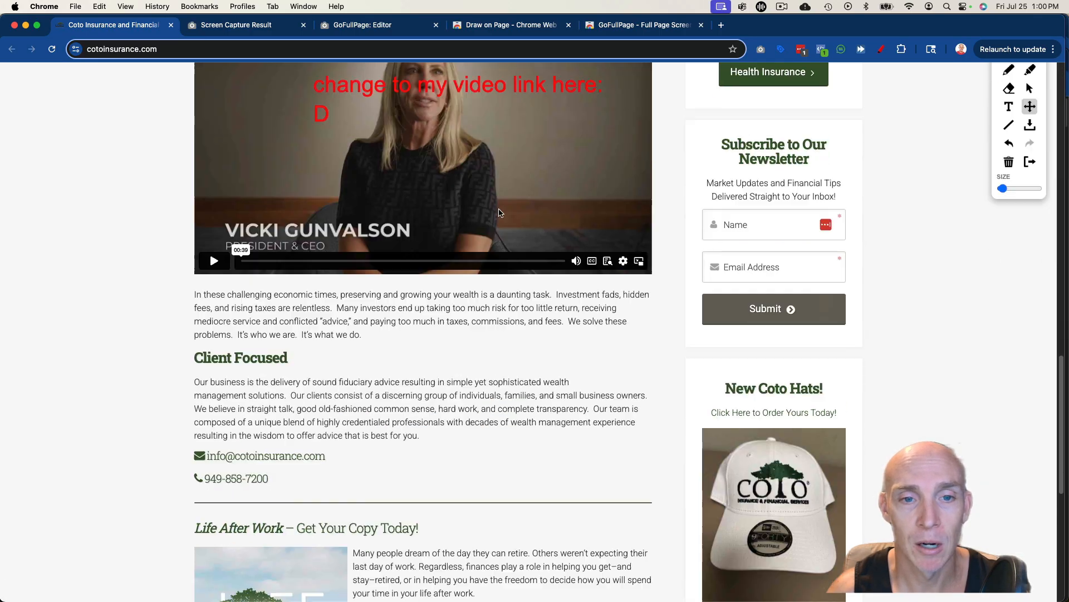
scroll(500, 209, up, 20)
scroll(499, 213, up, 5)
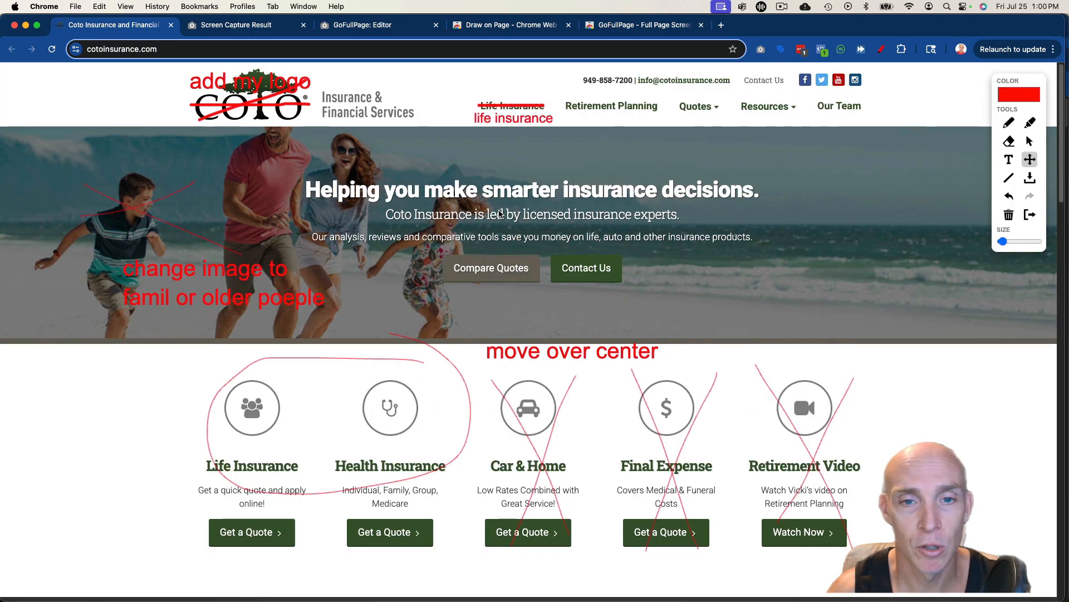